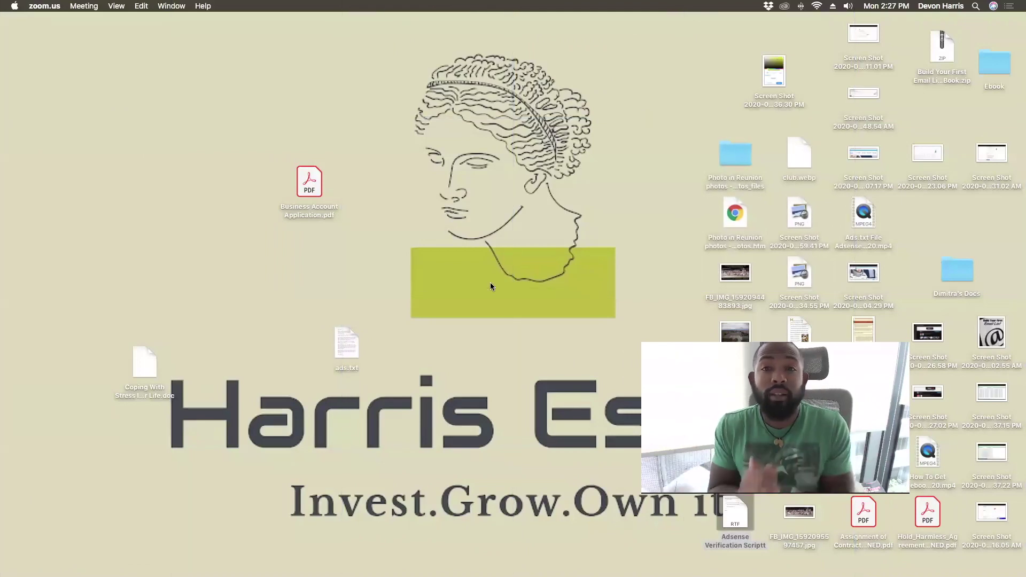
# Step: Search Google for 'georgia secretary of state' and open the Georgia Secretary of State site
pyautogui.moveTo(767, 556)
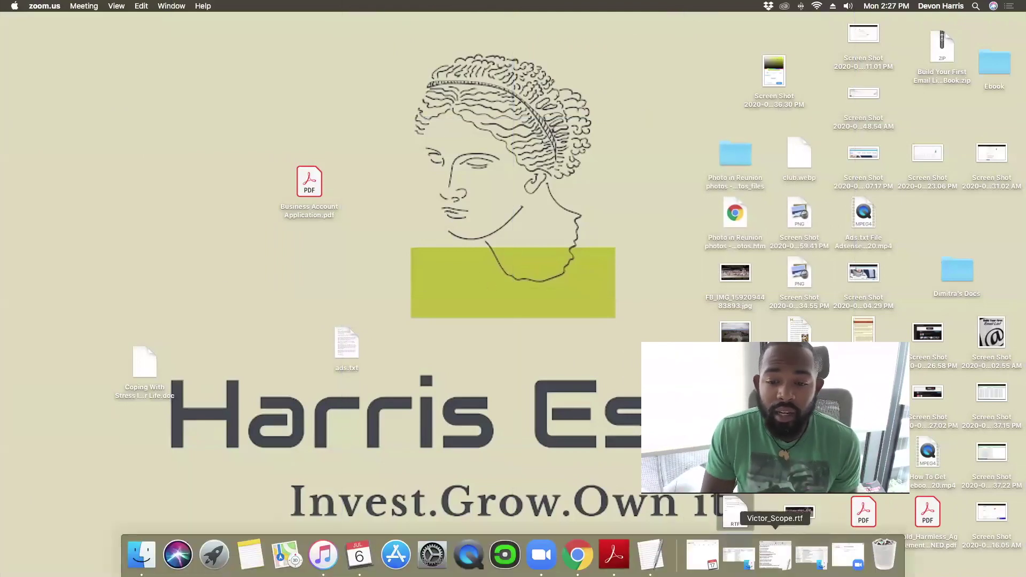
pyautogui.click(581, 556)
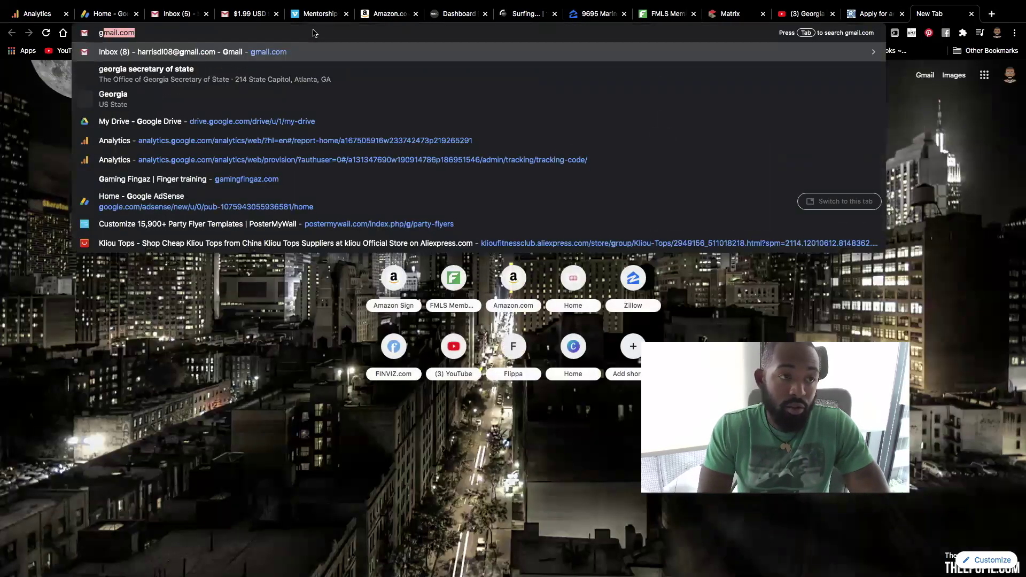
pyautogui.press('BackSpace')
pyautogui.press('BackSpace')
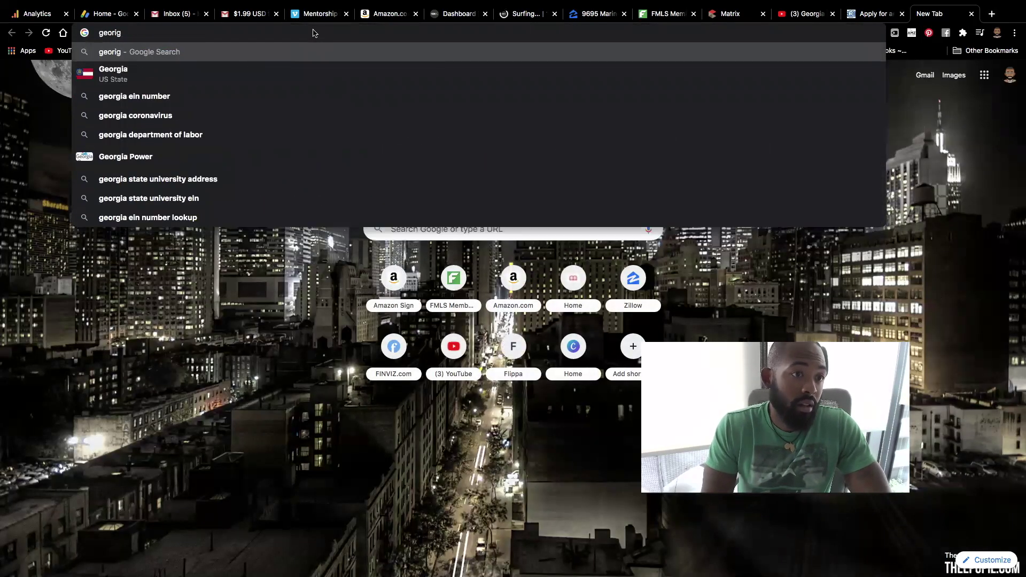
pyautogui.press('BackSpace')
pyautogui.press('BackSpace')
pyautogui.write('gia')
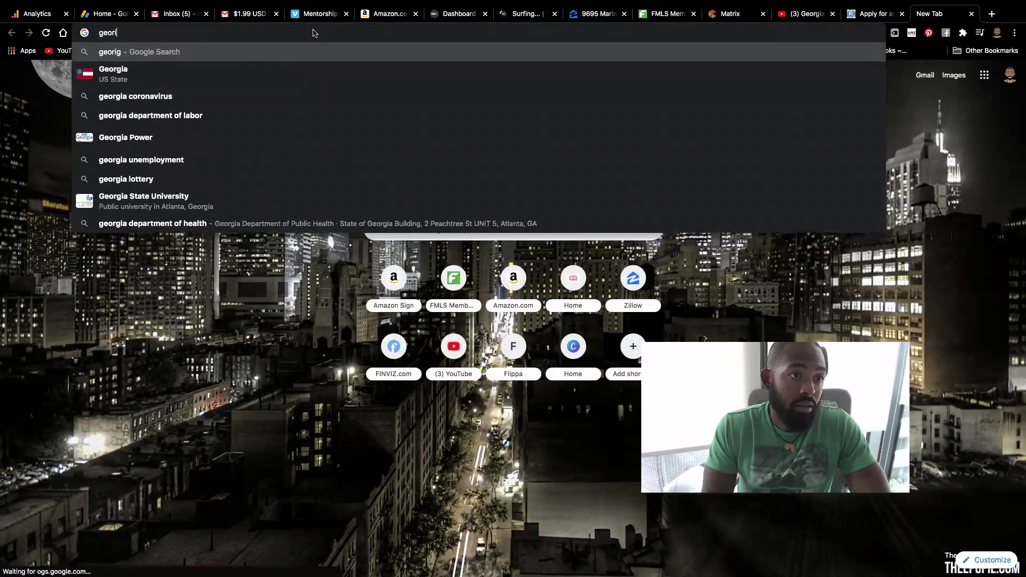
pyautogui.press('Return')
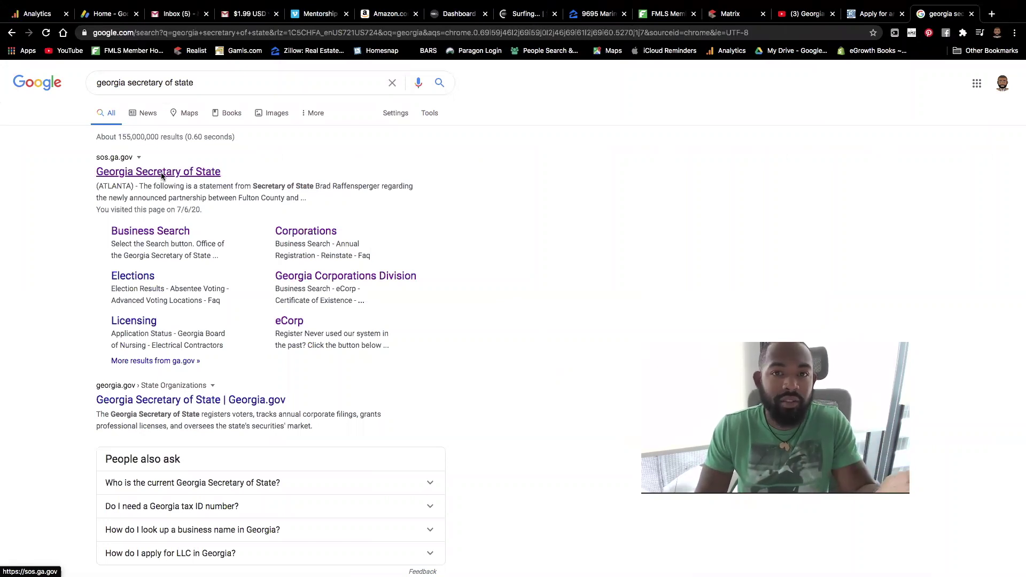
pyautogui.click(162, 172)
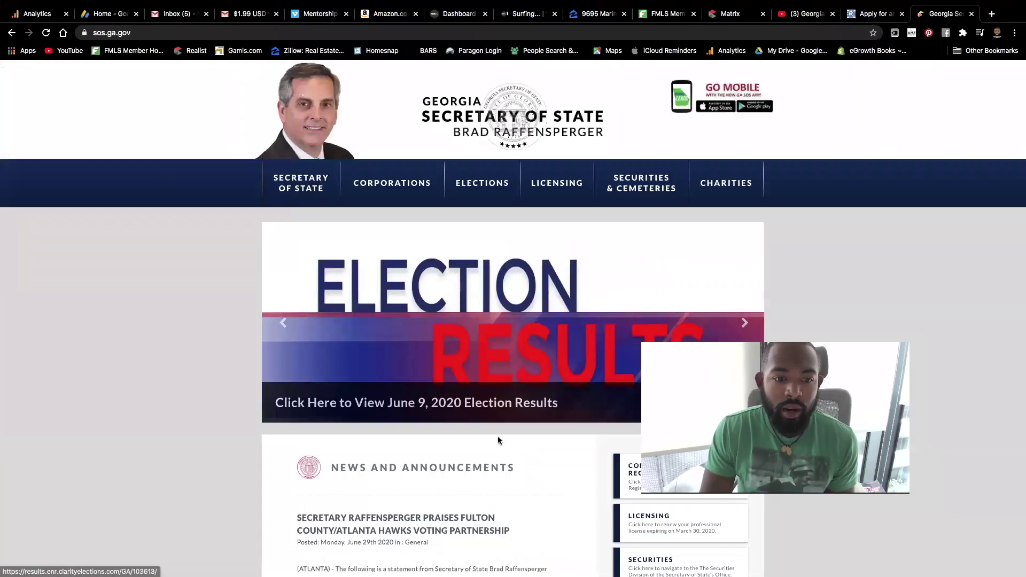
# Step: Go from Corporations to File Online and open the eCorp online services sign-in page
pyautogui.click(381, 183)
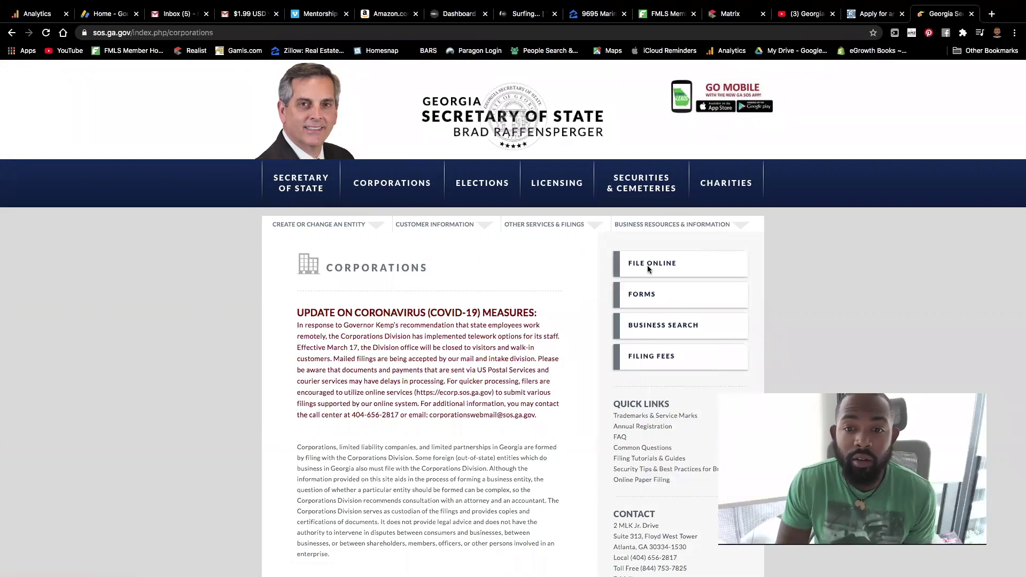
pyautogui.click(641, 263)
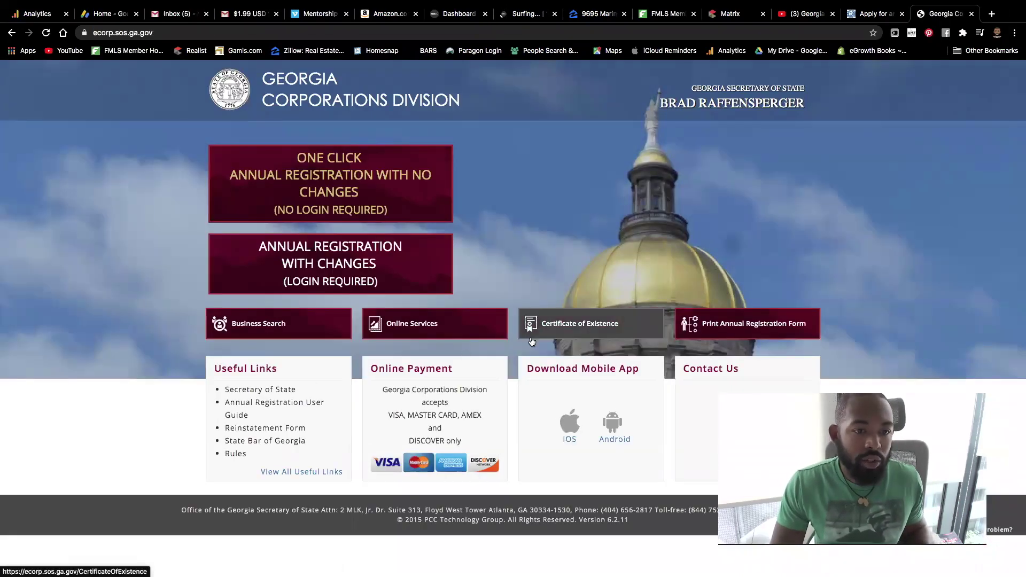
pyautogui.click(406, 326)
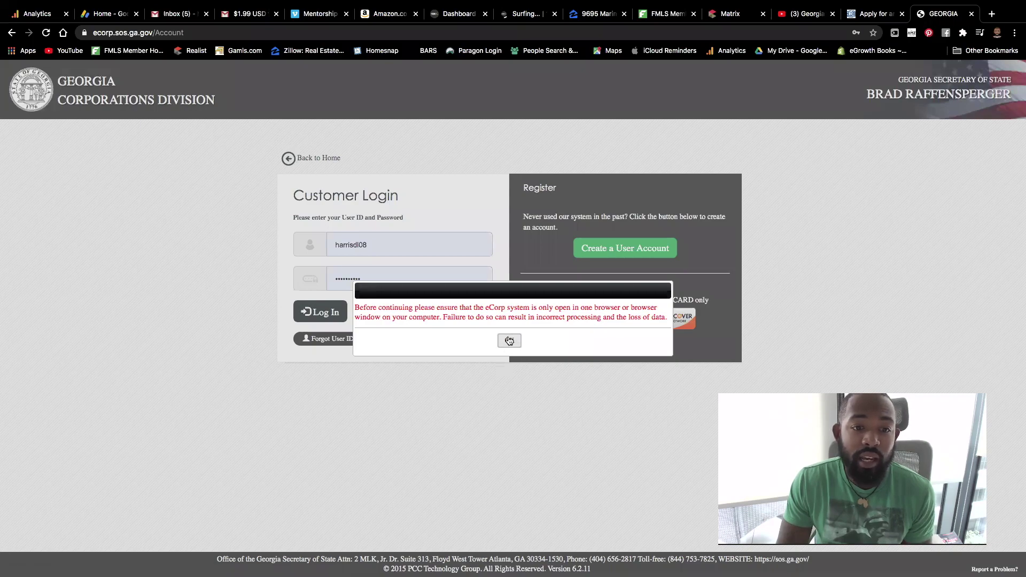
# Step: Dismiss the one-browser-window notice and log in to the eCorp account
pyautogui.click(508, 340)
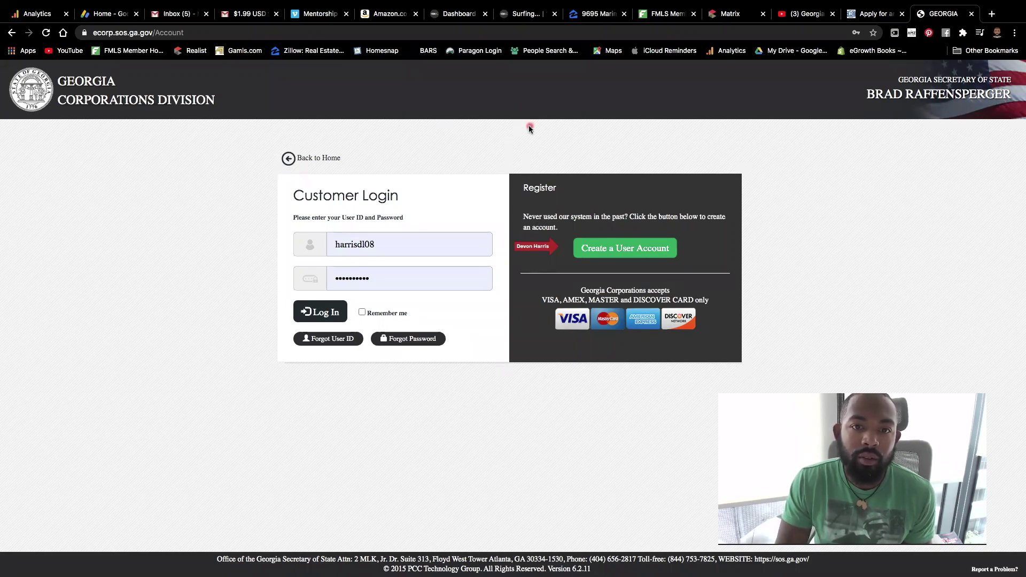
pyautogui.click(320, 316)
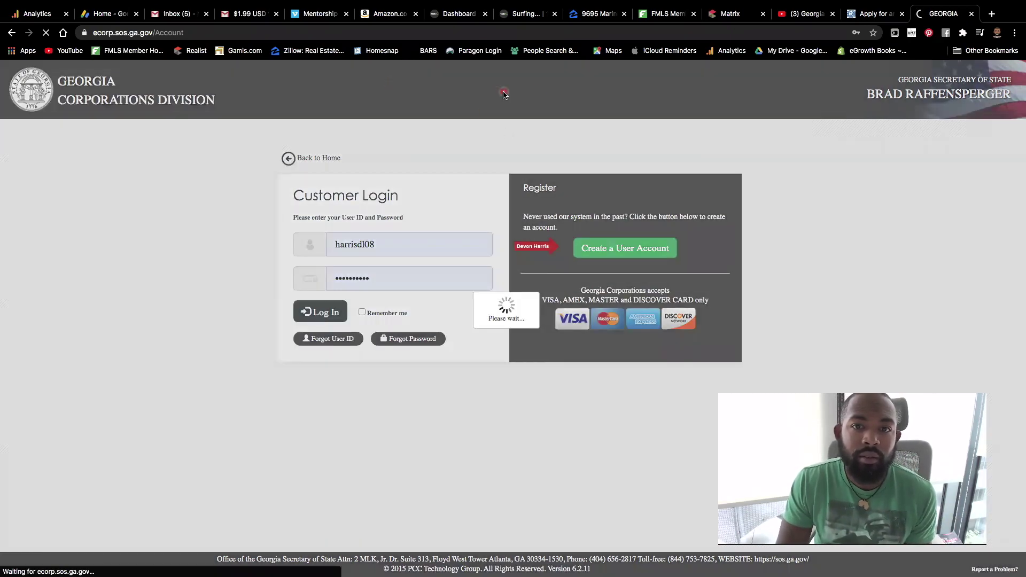
pyautogui.rightClick(649, 91)
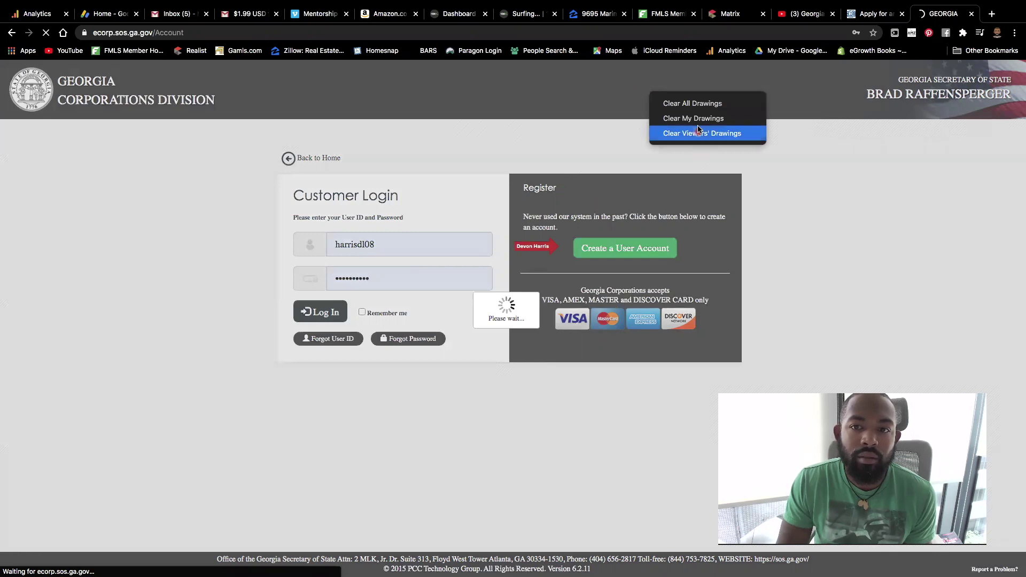
pyautogui.click(689, 106)
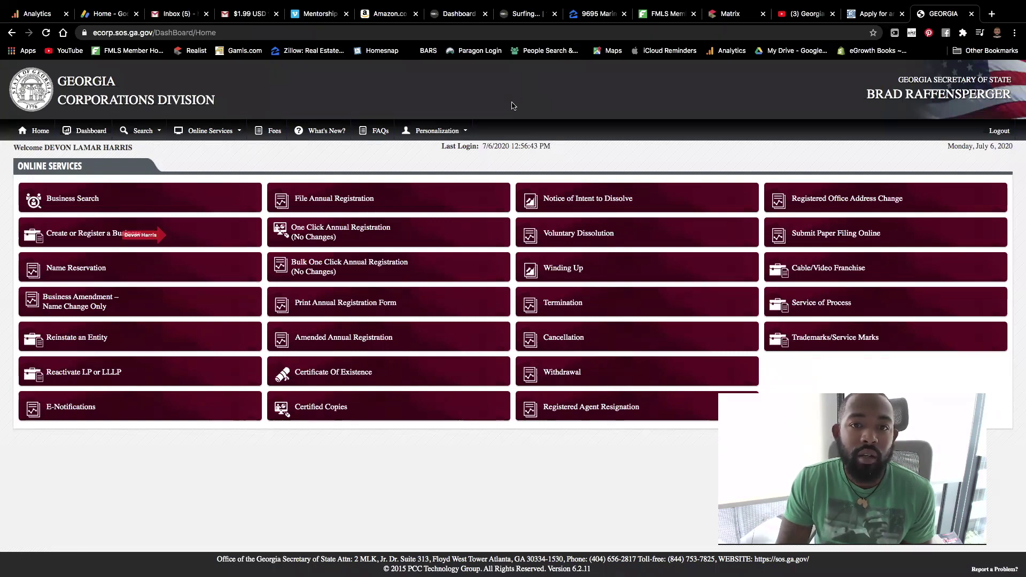
# Step: Start Create or Register a Business and choose 'I am creating a new domestic business'
pyautogui.click(63, 244)
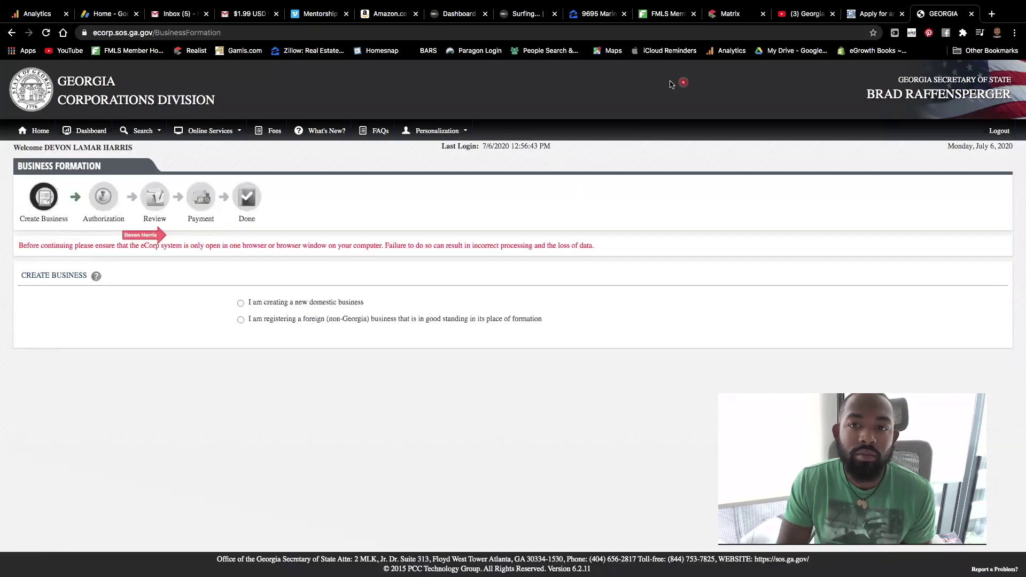
pyautogui.click(683, 83)
pyautogui.click(677, 101)
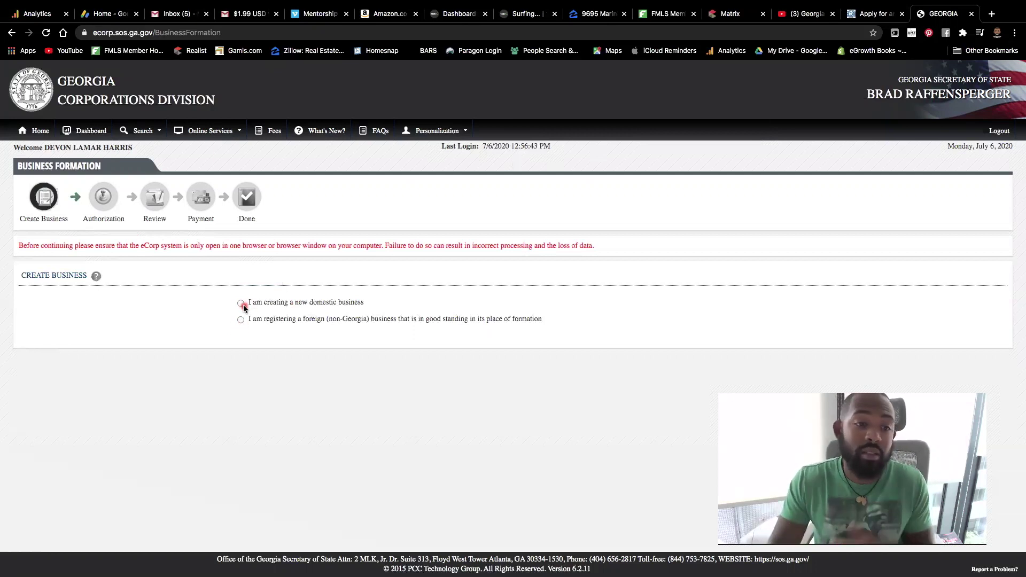
pyautogui.click(243, 305)
pyautogui.click(360, 337)
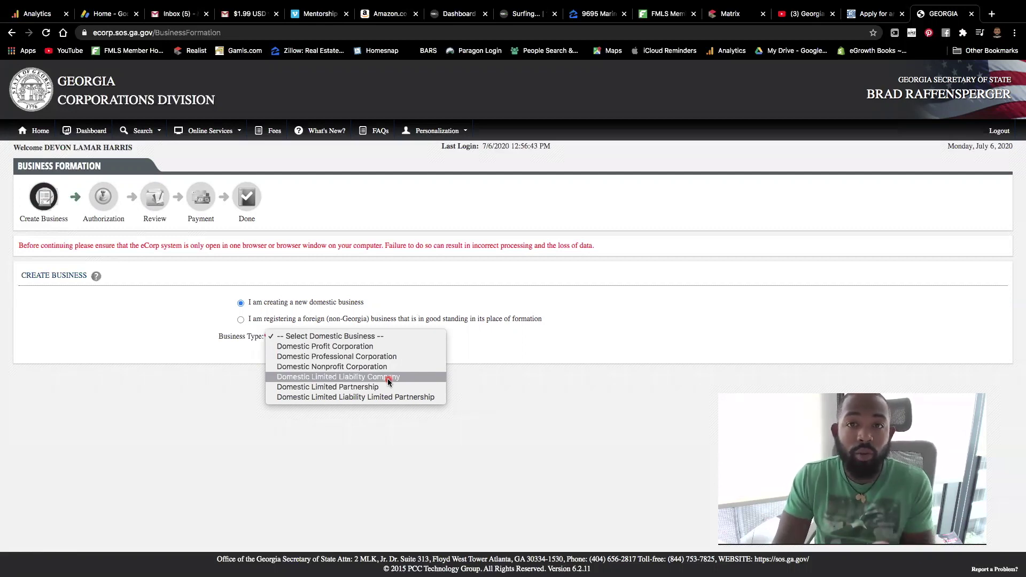
# Step: Set business type to Domestic Limited Liability Company with no name reservation number
pyautogui.click(389, 377)
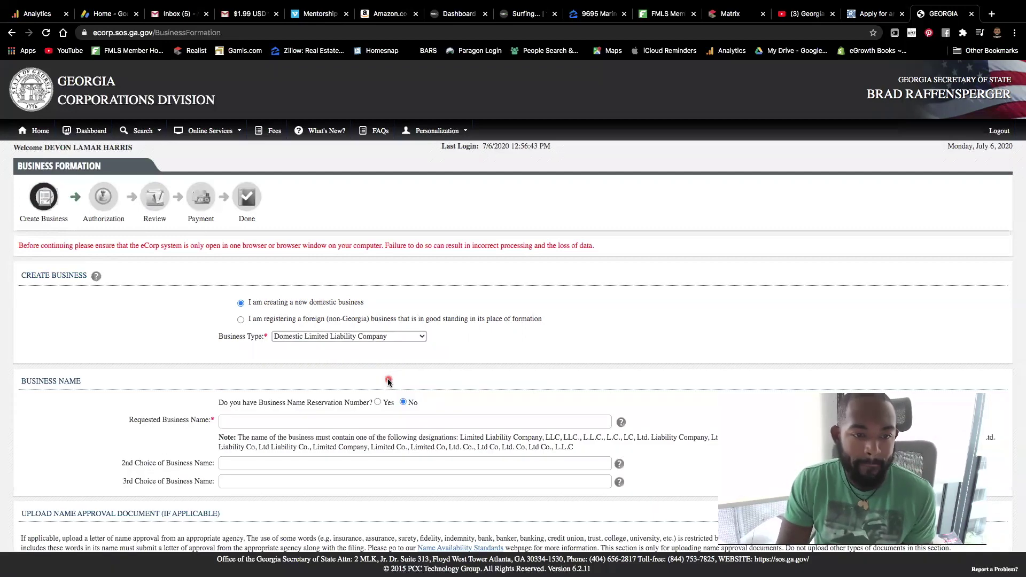
pyautogui.scroll(-2, 470, 407)
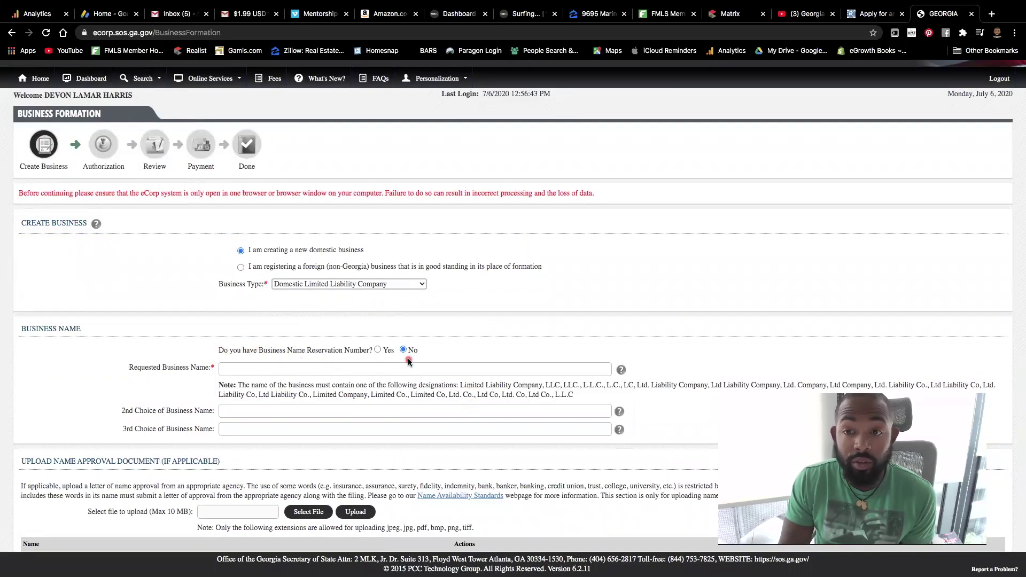
pyautogui.click(379, 350)
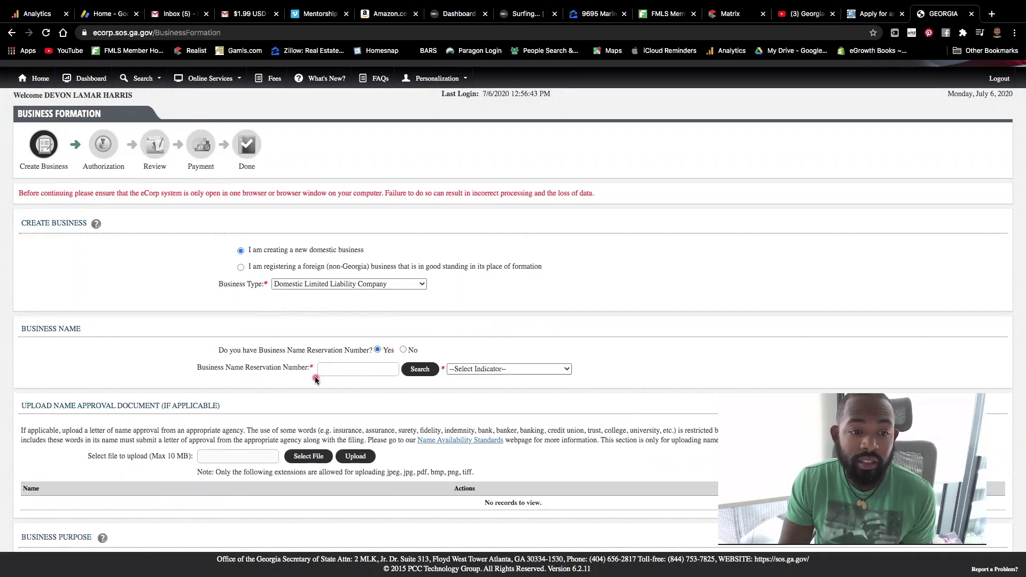
pyautogui.click(403, 350)
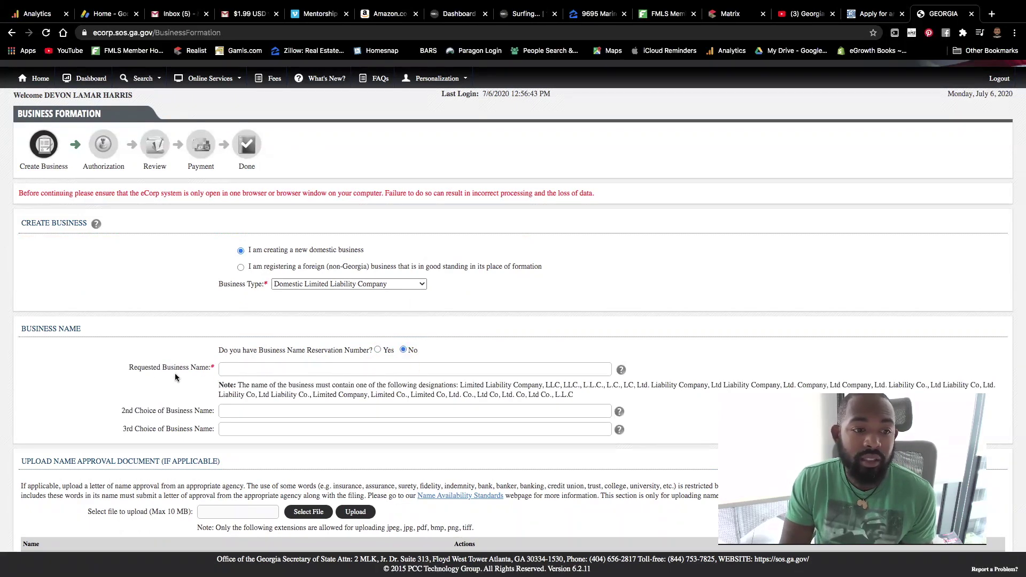
# Step: Enter 'Bob Marley Real Estate LLC' as the requested business name
pyautogui.click(250, 371)
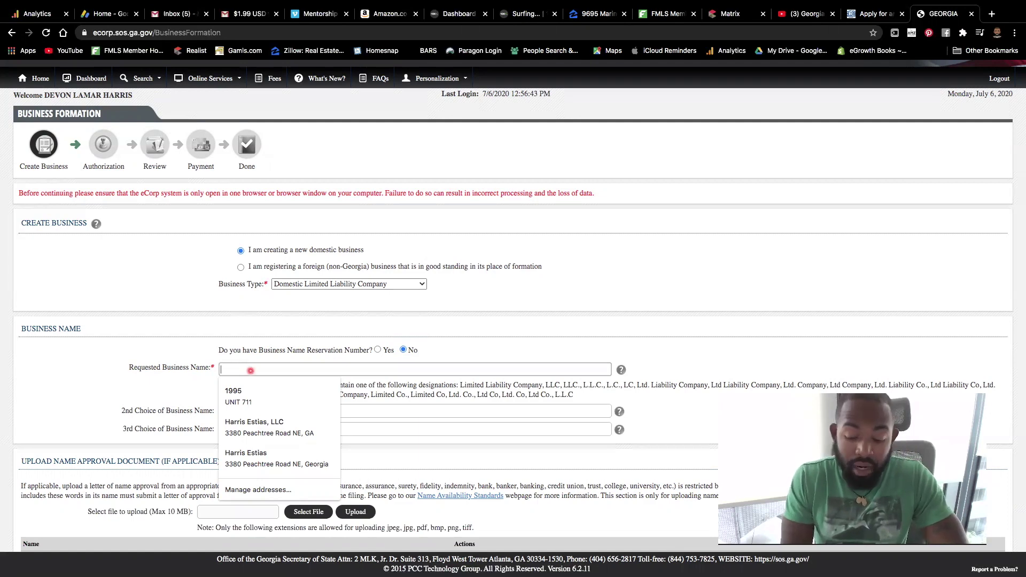
pyautogui.write('Bob Marl')
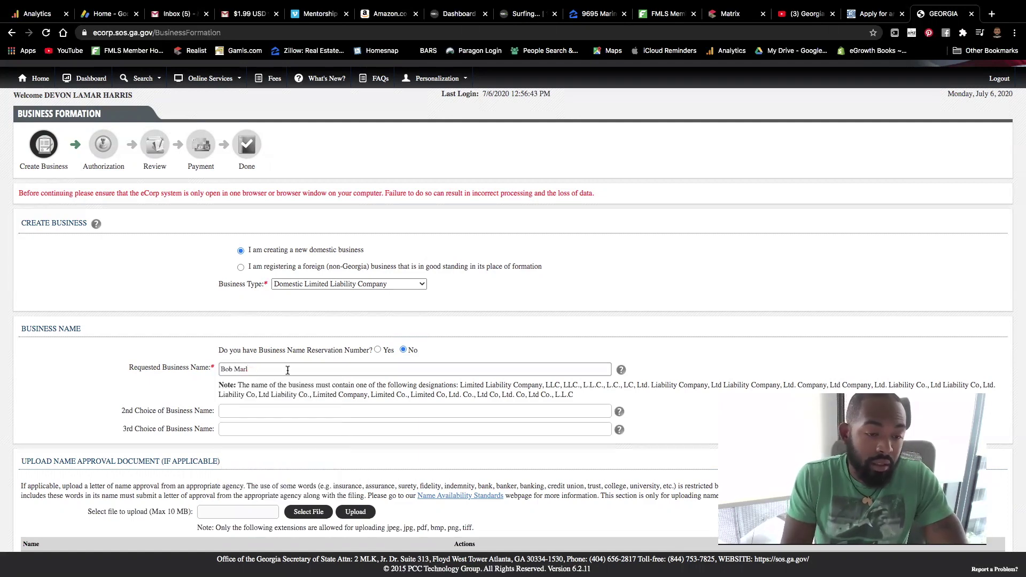
pyautogui.write('ey Real Estate')
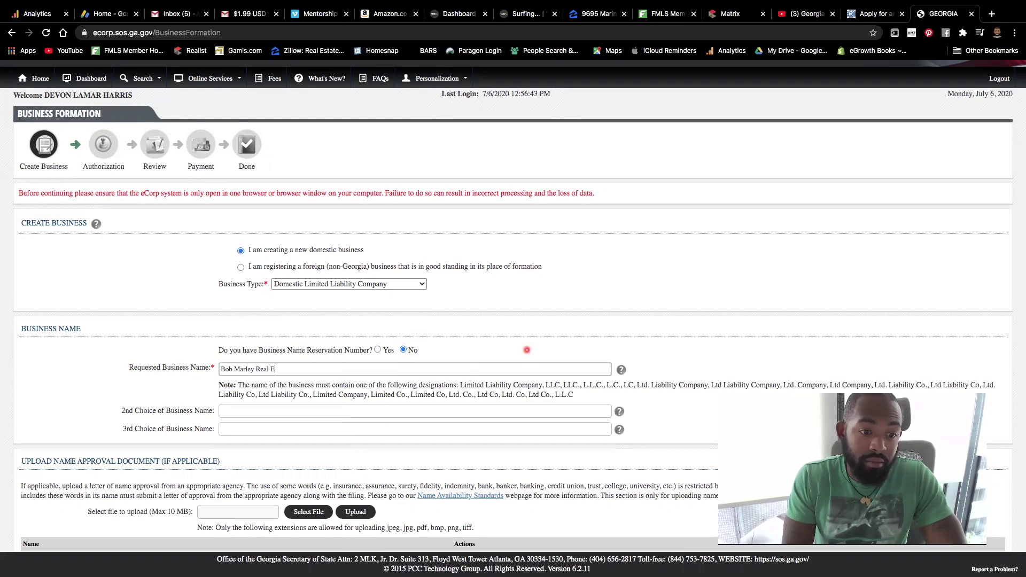
pyautogui.click(327, 415)
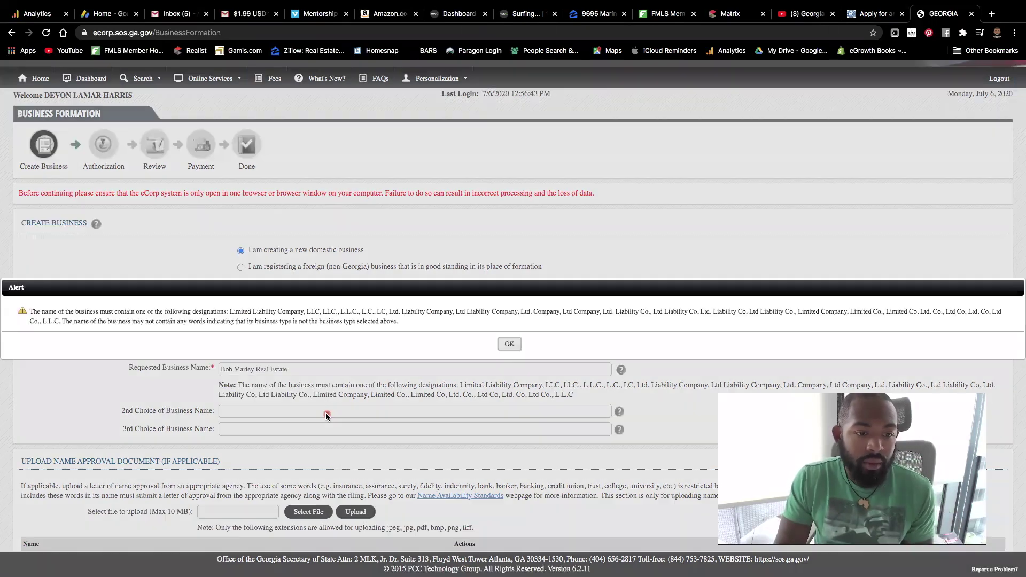
pyautogui.click(521, 342)
pyautogui.click(335, 368)
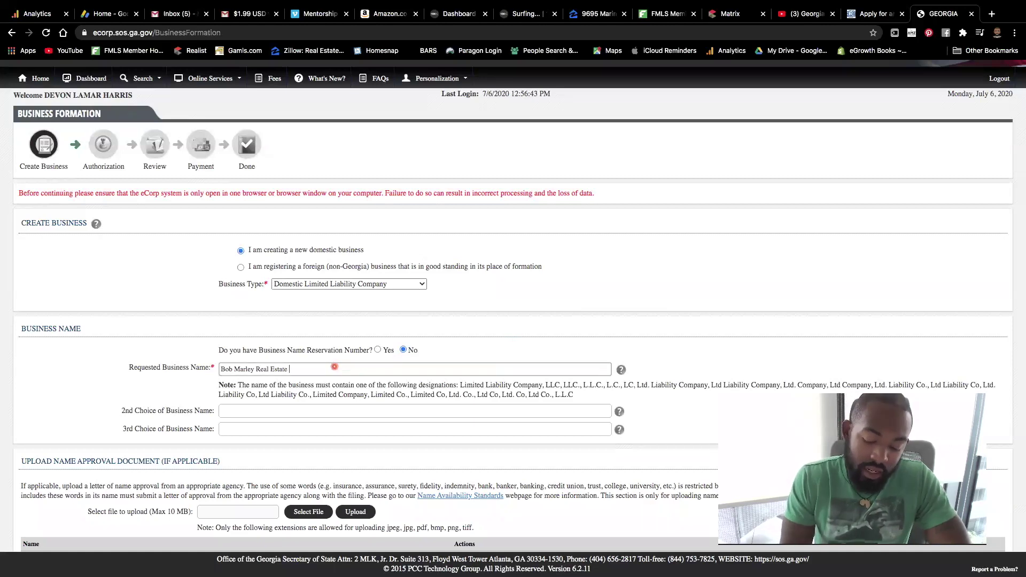
pyautogui.write('LLC')
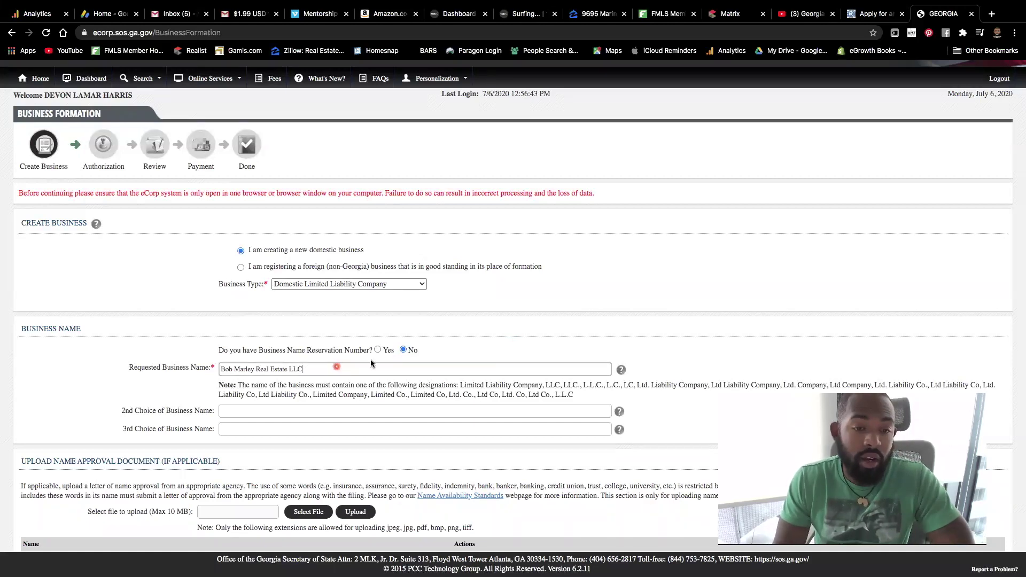
# Step: Enter 'The Marley Brother LLC' as the second choice of business name
pyautogui.click(233, 413)
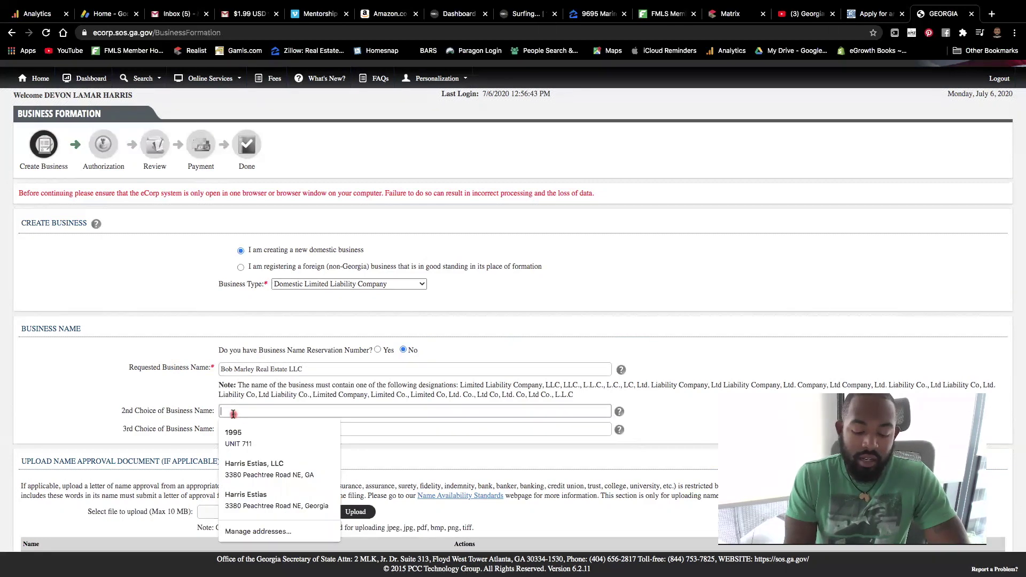
pyautogui.write('The')
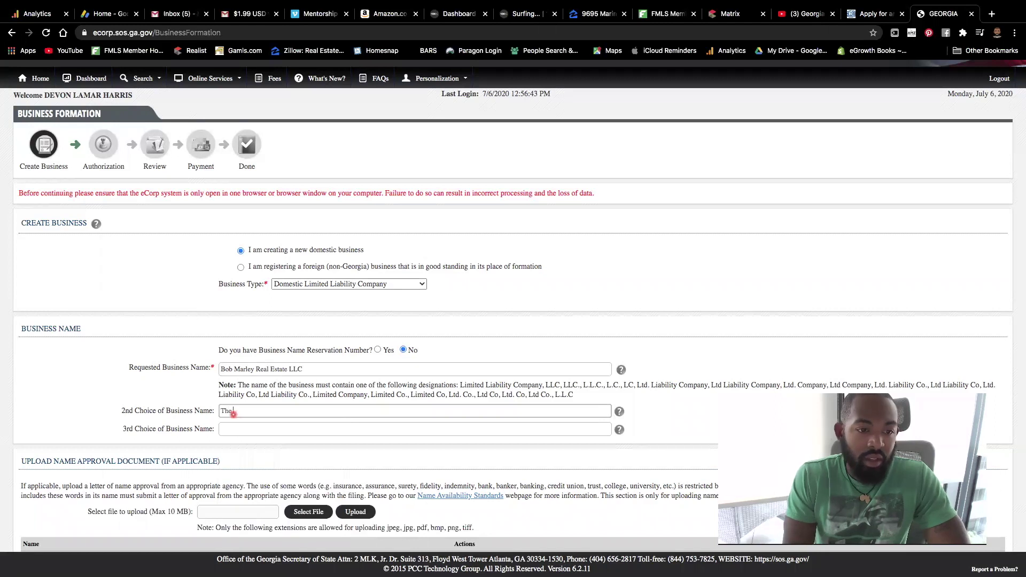
pyautogui.write(' Marley Brother LLC')
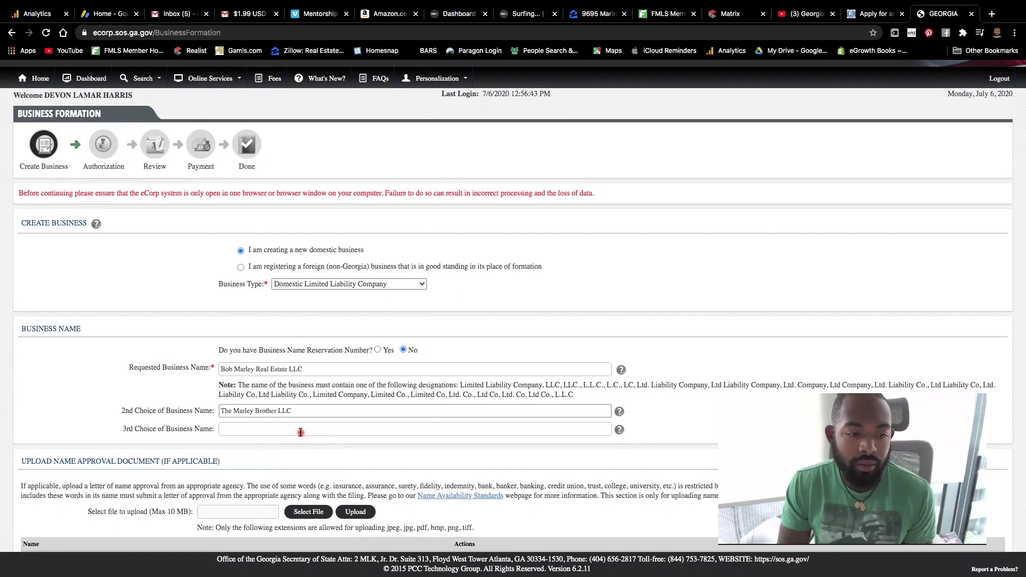
pyautogui.scroll(-3, 300, 432)
# Step: Recheck the requested business name field and scroll through the form
pyautogui.scroll(-2, 373, 385)
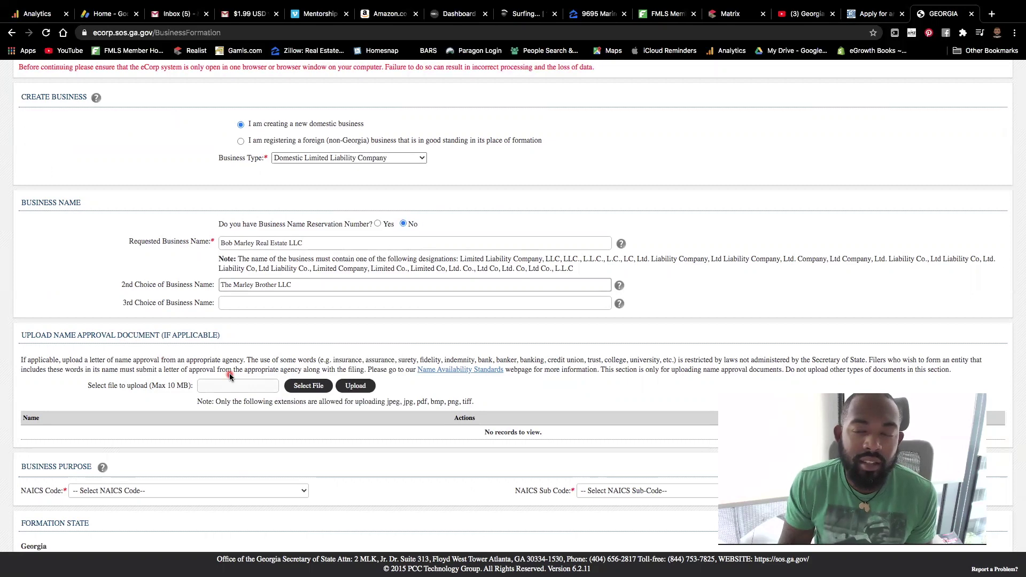
pyautogui.click(321, 241)
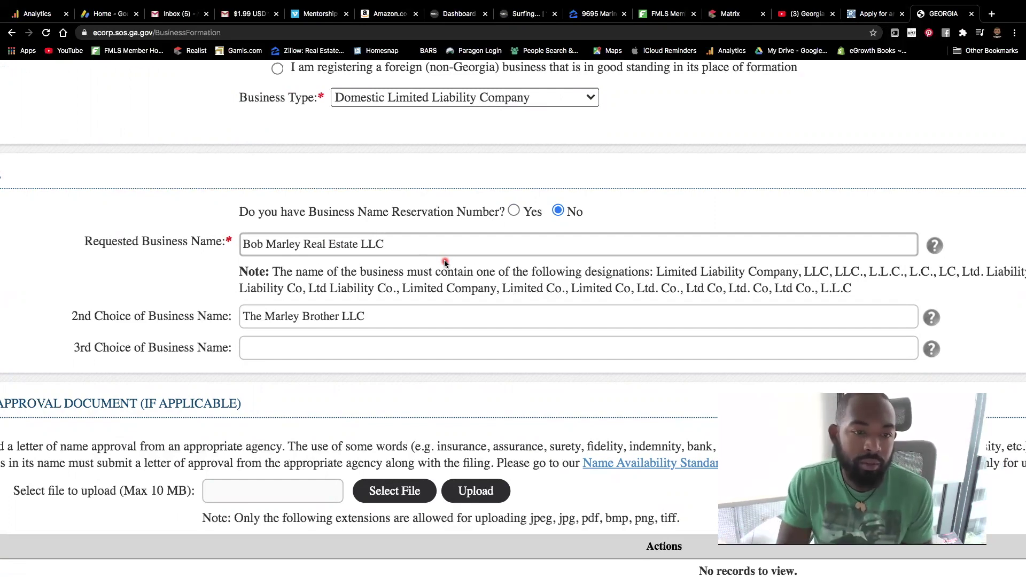
pyautogui.scroll(-5, 443, 262)
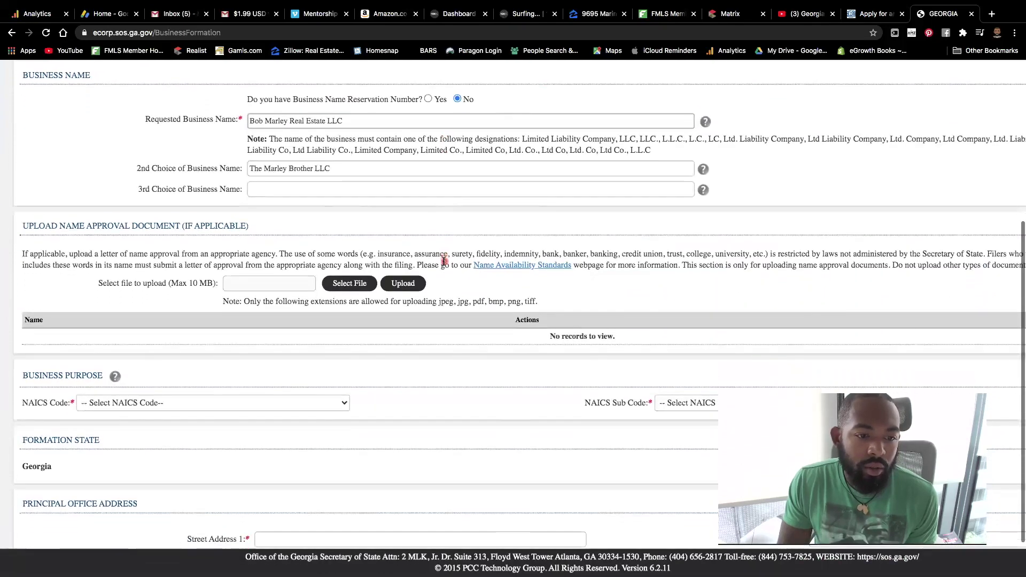
pyautogui.scroll(-3, 443, 260)
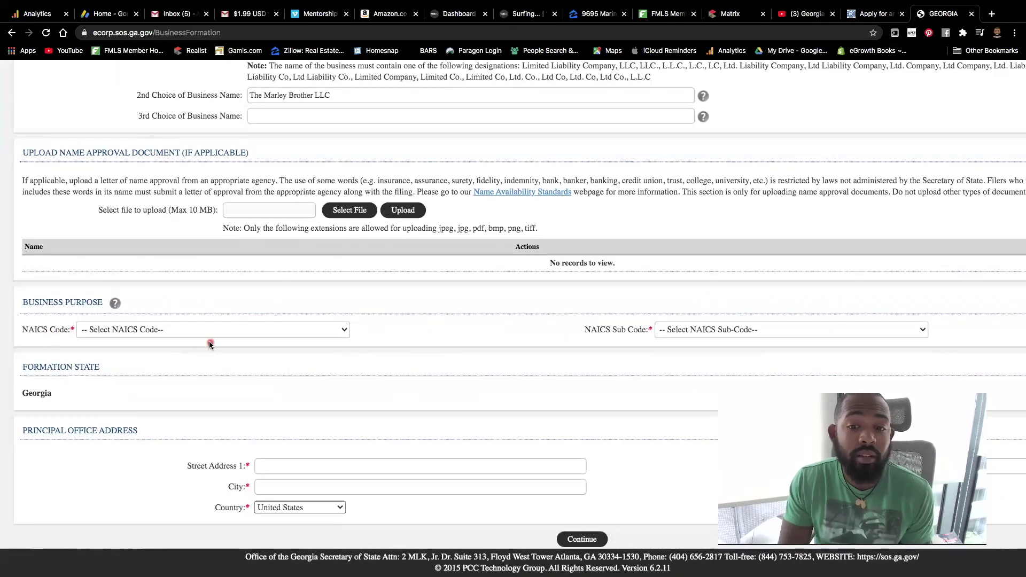
pyautogui.scroll(3, 210, 342)
pyautogui.hscroll(-3, 316, 291)
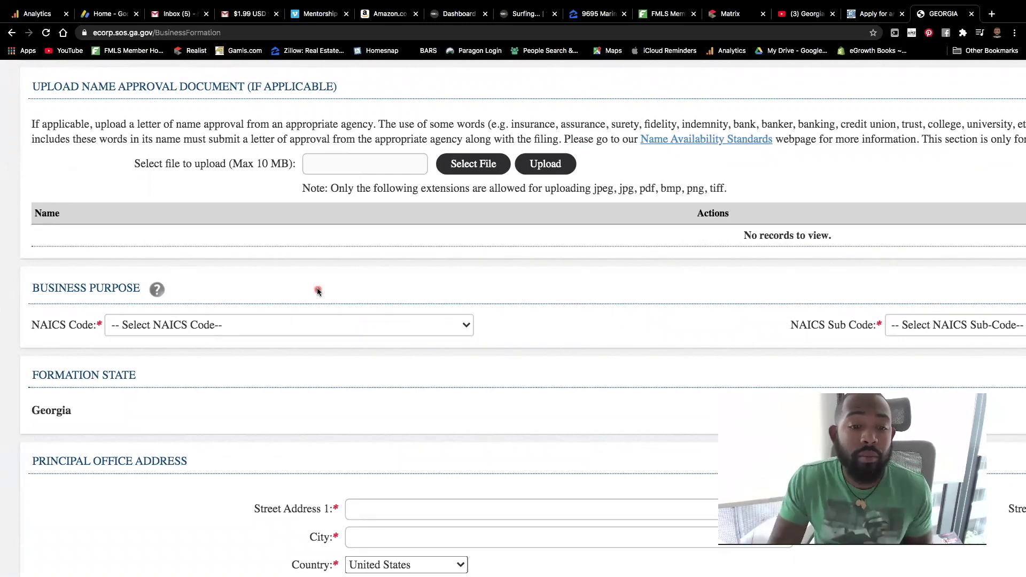
# Step: Set the NAICS Code to Real Estate and Rental and Leasing (53)
pyautogui.click(418, 330)
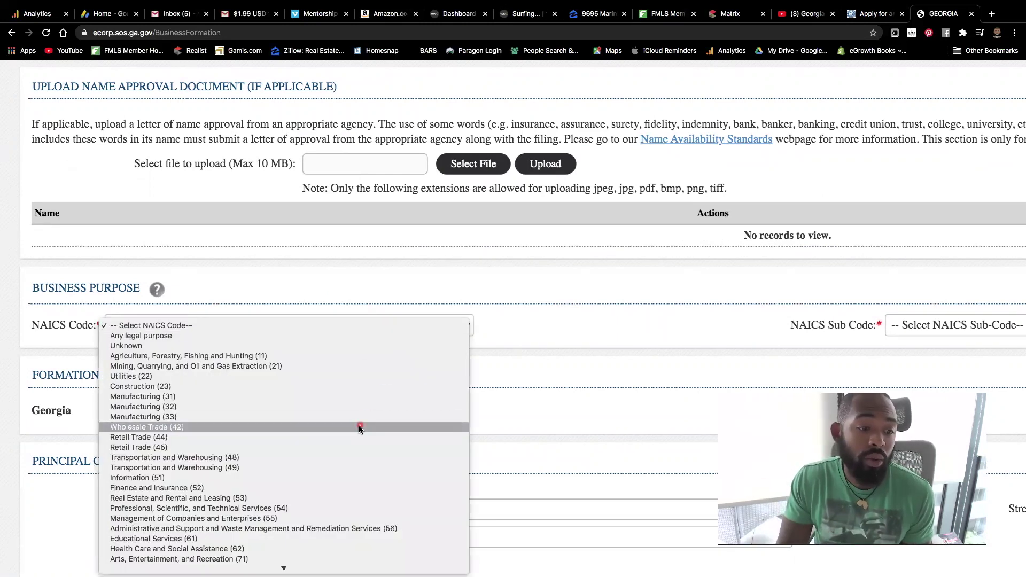
pyautogui.scroll(-2, 357, 427)
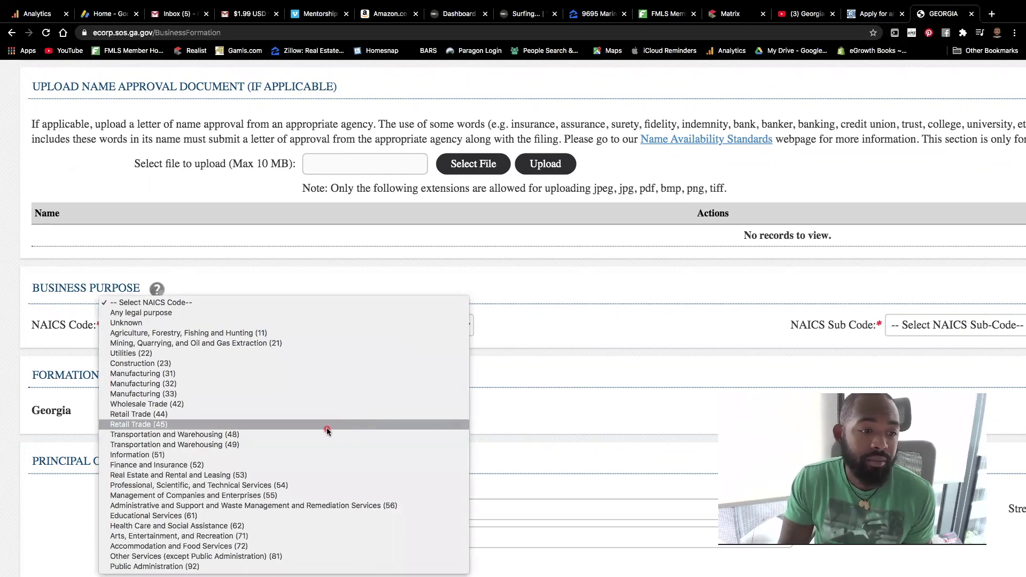
pyautogui.click(280, 475)
pyautogui.hscroll(8, 543, 382)
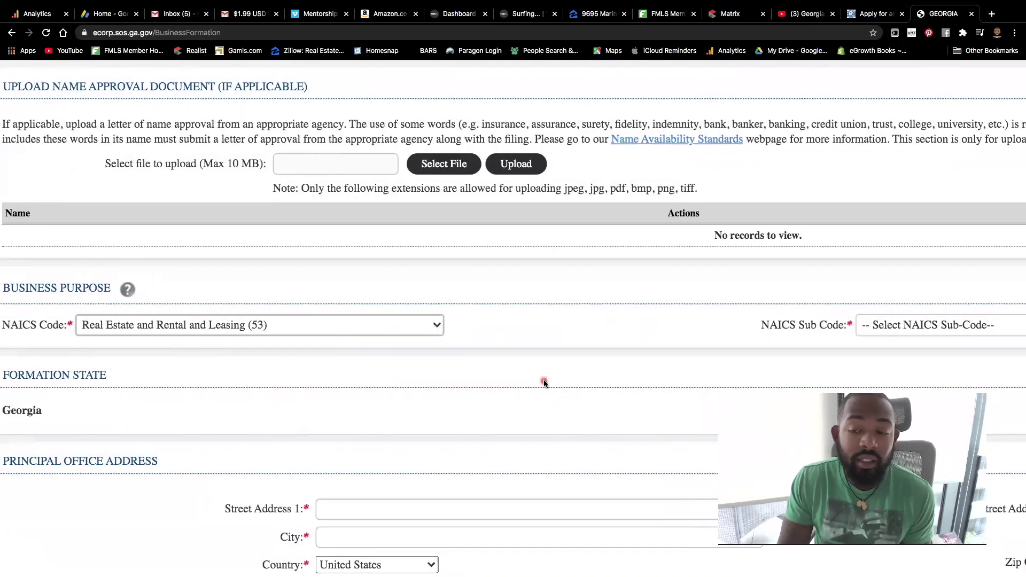
pyautogui.hscroll(1, 544, 383)
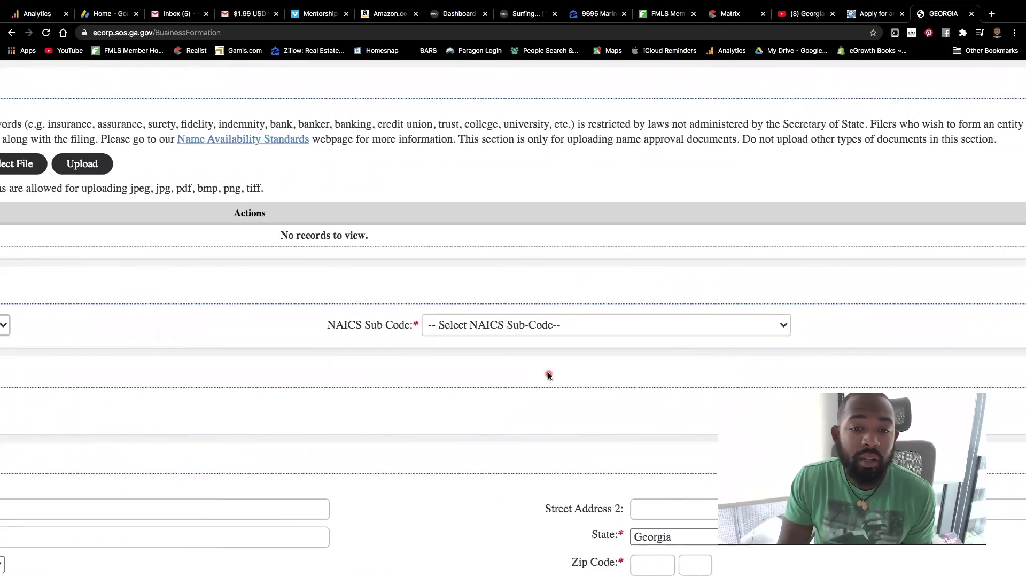
pyautogui.scroll(3, 548, 375)
# Step: Set the NAICS Sub Code to Other Activities Related to Real Estate (531390)
pyautogui.click(828, 304)
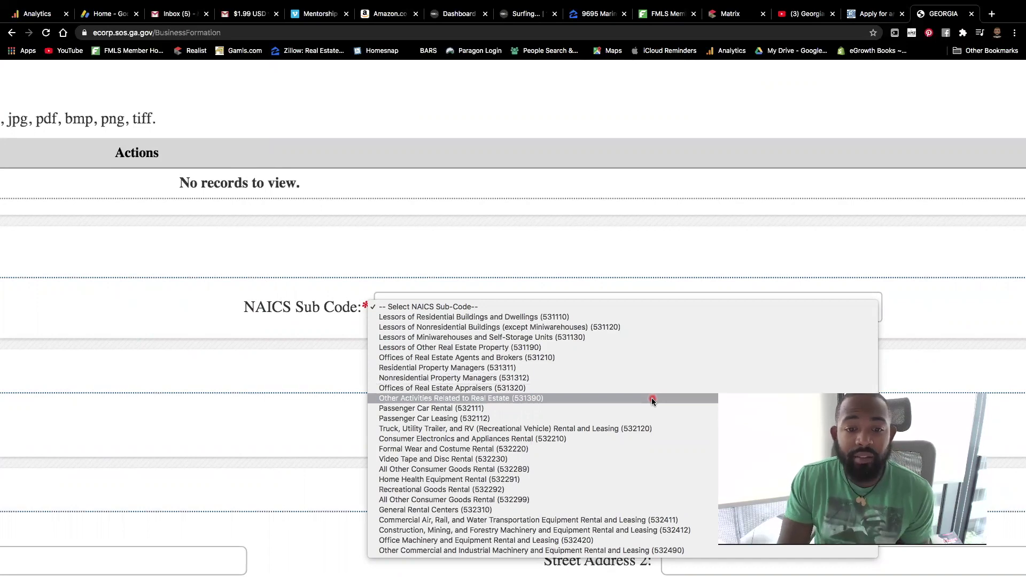
pyautogui.click(652, 398)
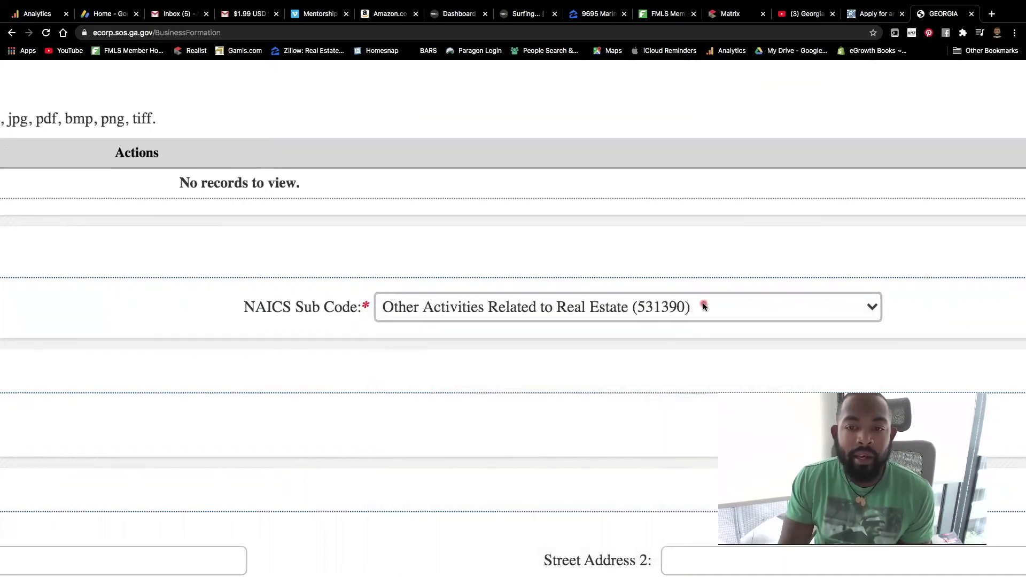
pyautogui.scroll(-5, 703, 306)
pyautogui.click(725, 320)
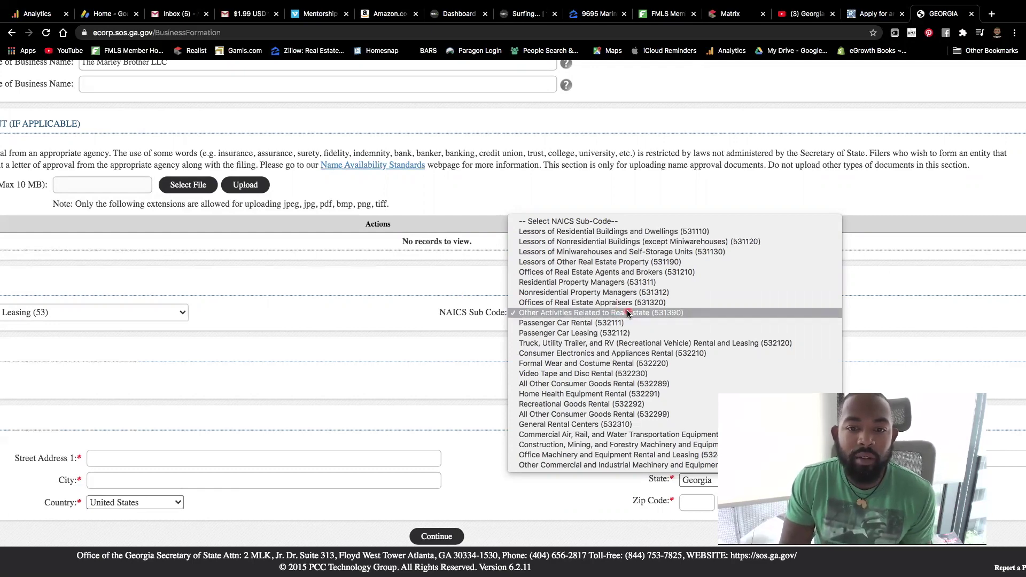
pyautogui.click(419, 290)
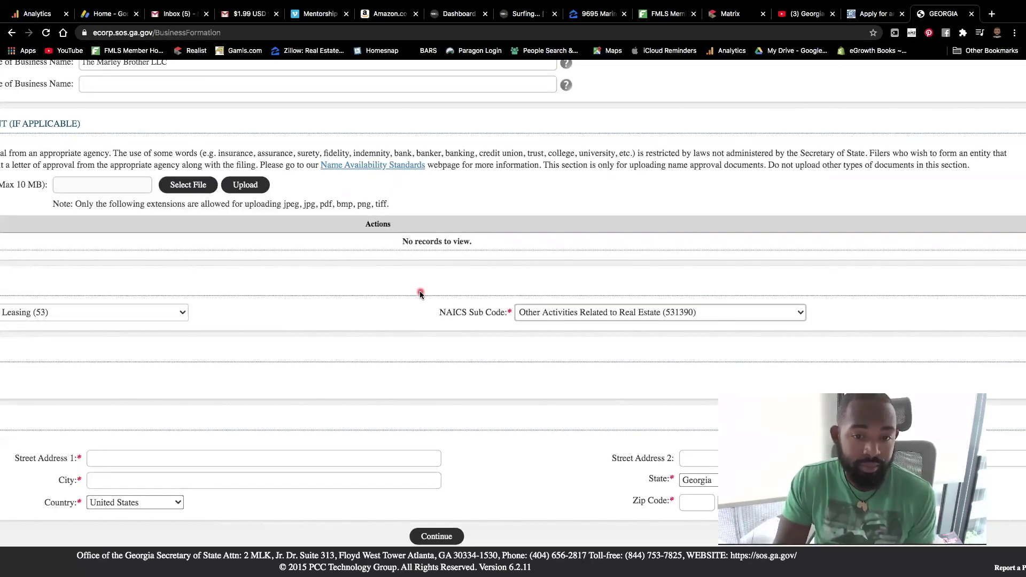
pyautogui.scroll(-5, 419, 290)
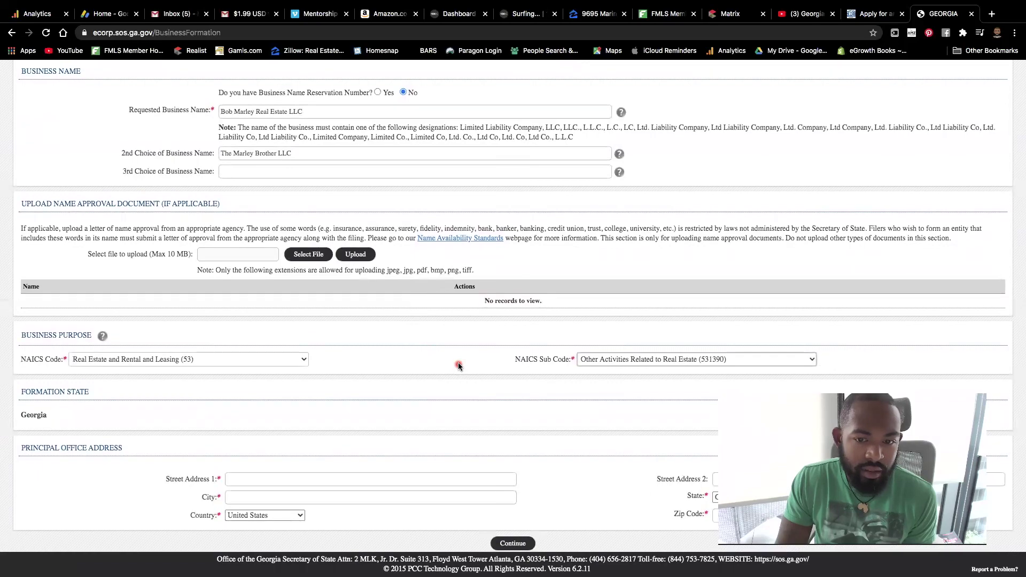
pyautogui.scroll(5, 459, 365)
# Step: Autofill the principal office street address and city from a saved address, then continue
pyautogui.click(196, 443)
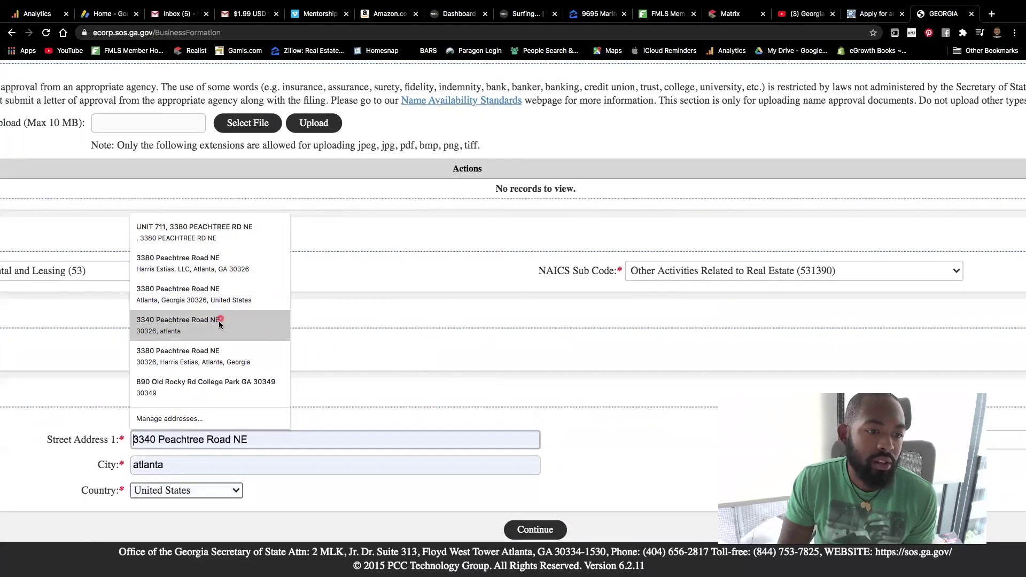
pyautogui.click(201, 387)
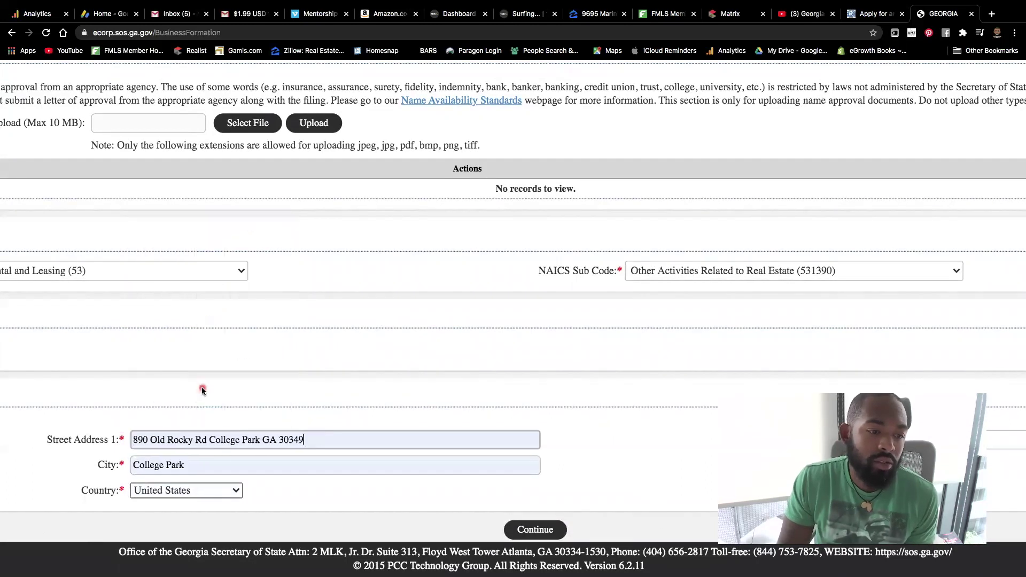
pyautogui.press('super+minus')
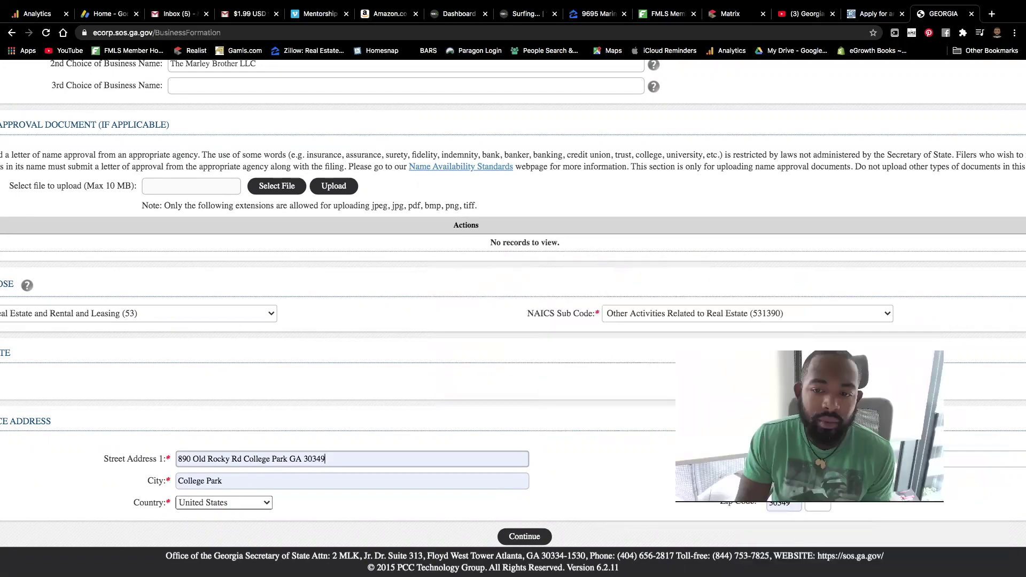
pyautogui.click(526, 537)
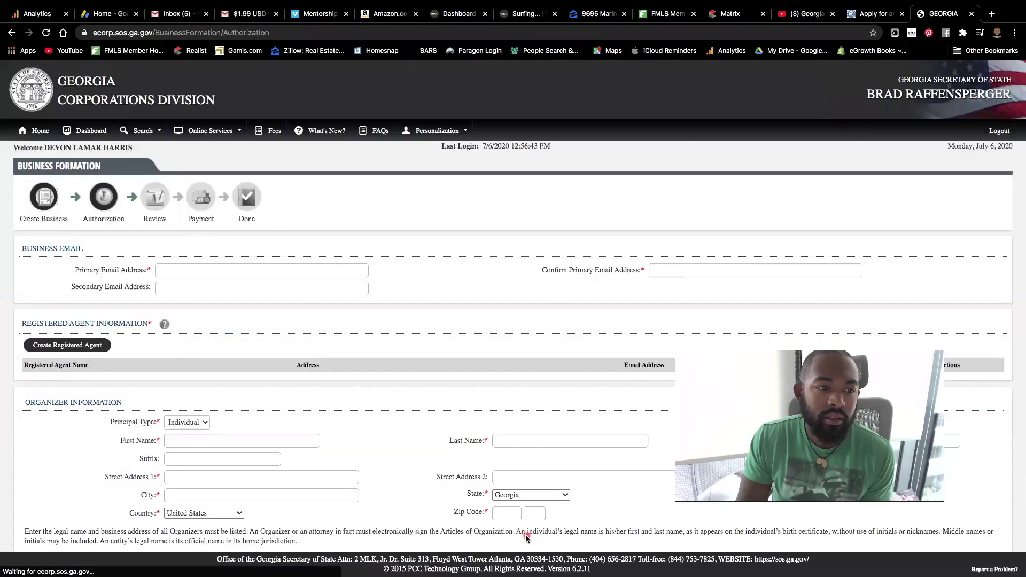
# Step: Autofill the primary email, its confirmation and organizer name, and clear the secondary email
pyautogui.click(240, 266)
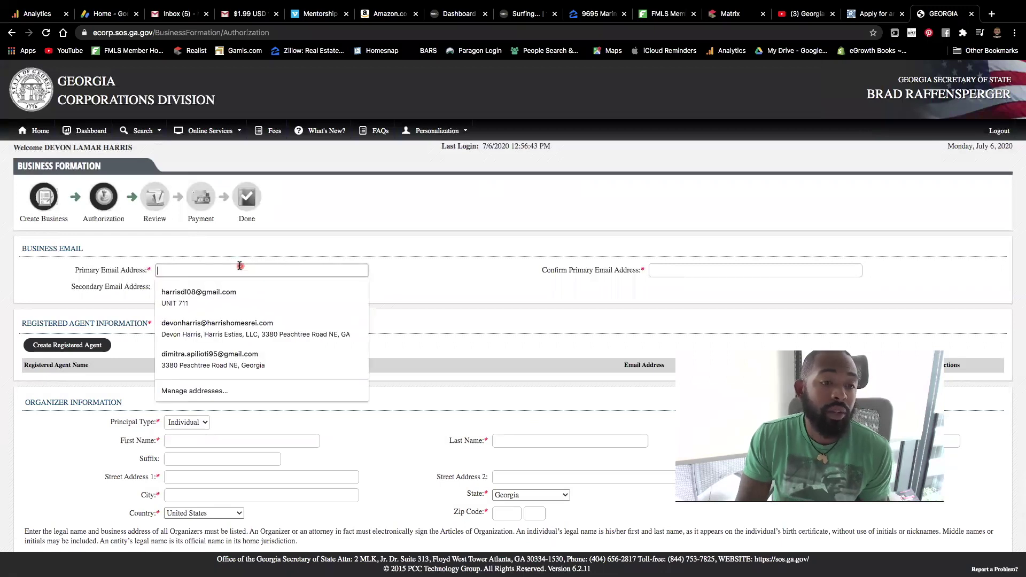
pyautogui.click(261, 297)
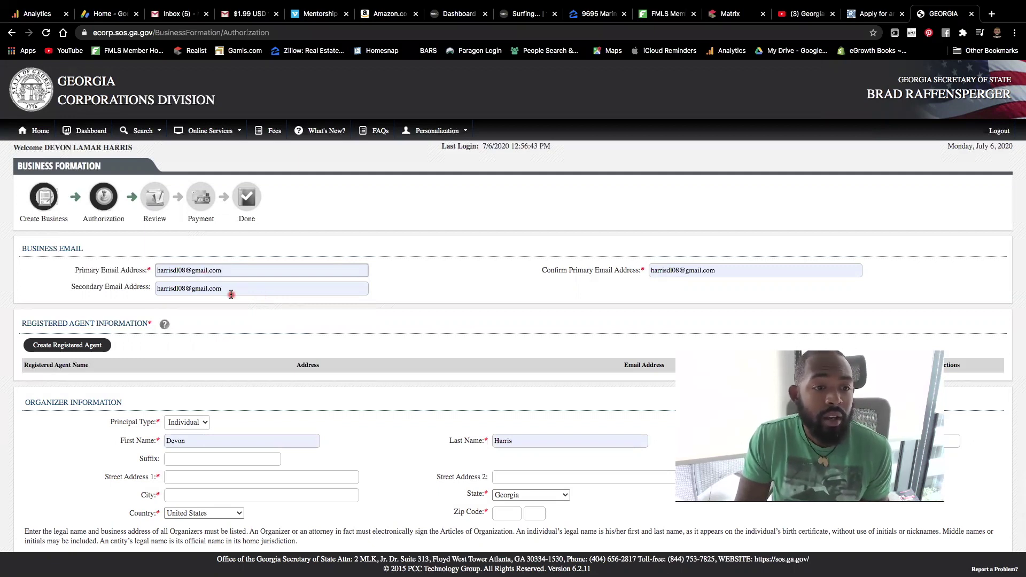
pyautogui.doubleClick(231, 294)
pyautogui.press('BackSpace')
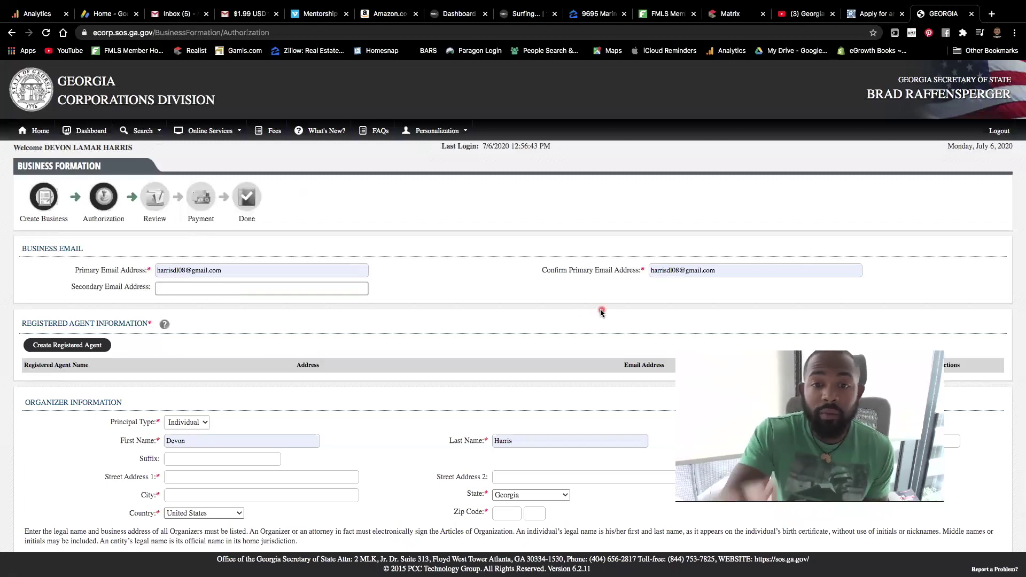
pyautogui.scroll(-3, 601, 312)
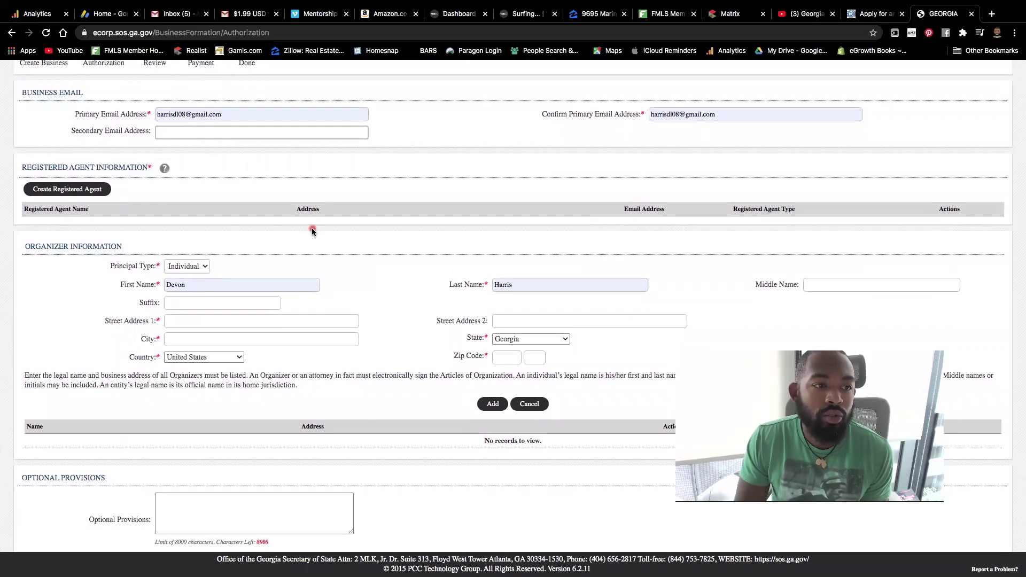
pyautogui.click(101, 189)
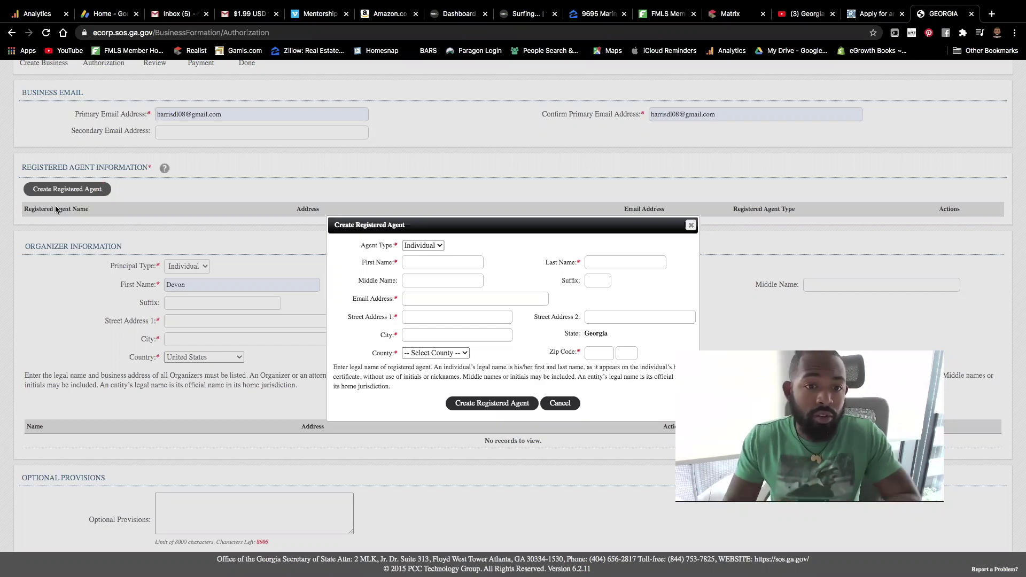
# Step: Autofill the registered agent's first name, then close the agent form without saving
pyautogui.click(451, 260)
pyautogui.click(452, 287)
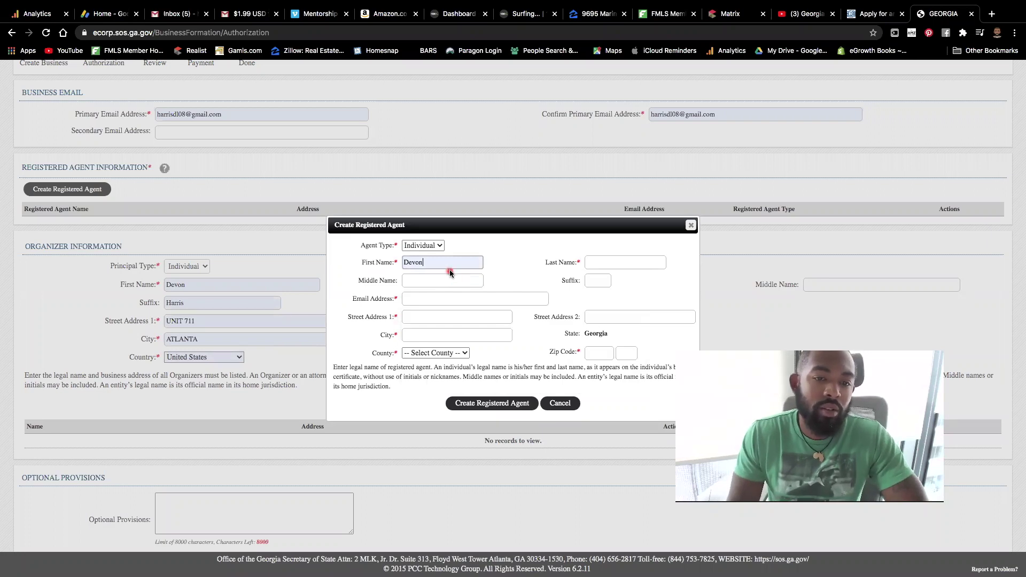
pyautogui.click(428, 299)
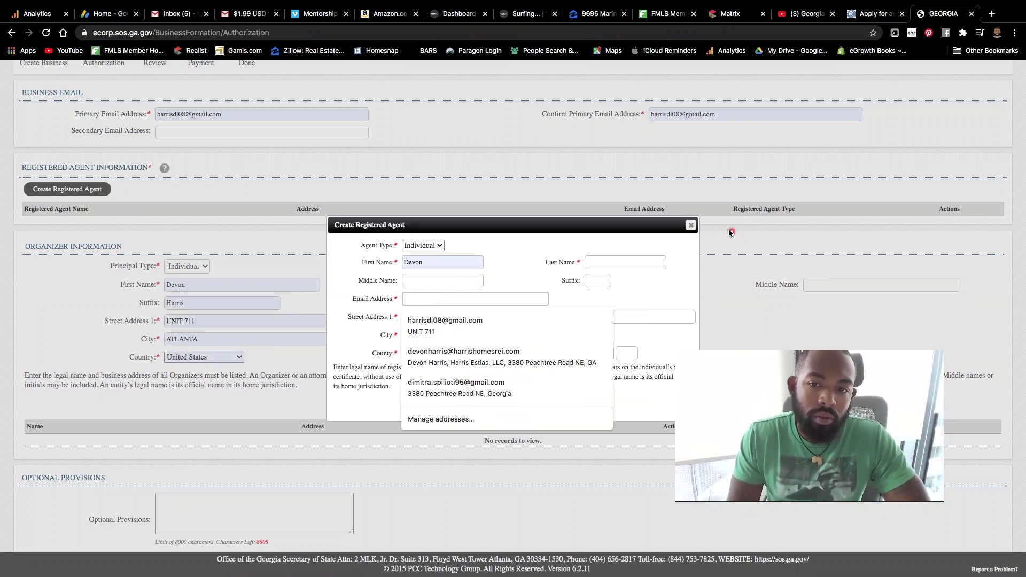
pyautogui.click(691, 225)
# Step: Add the organizer with their address to the organizer list
pyautogui.scroll(-2, 352, 303)
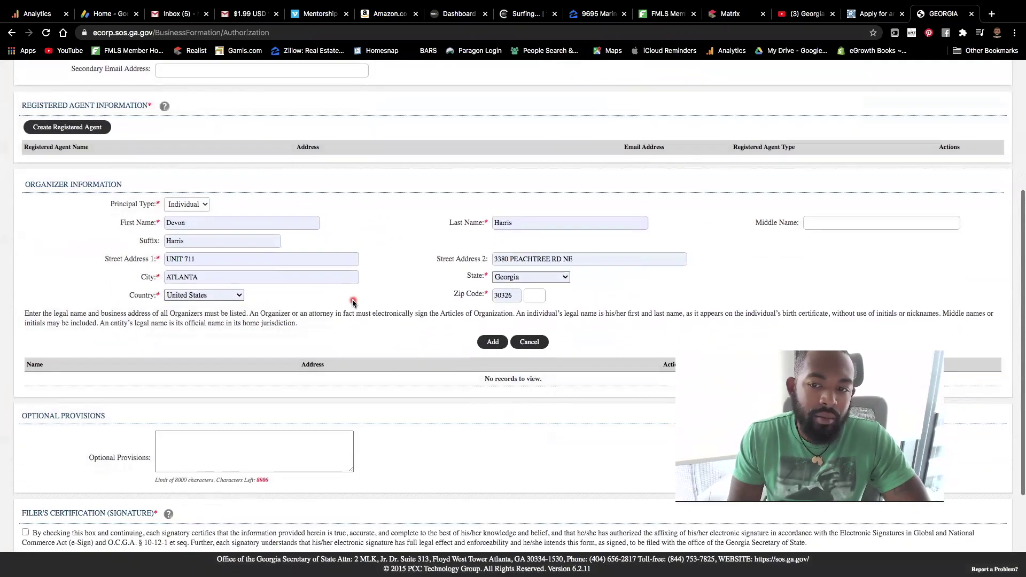
pyautogui.click(483, 313)
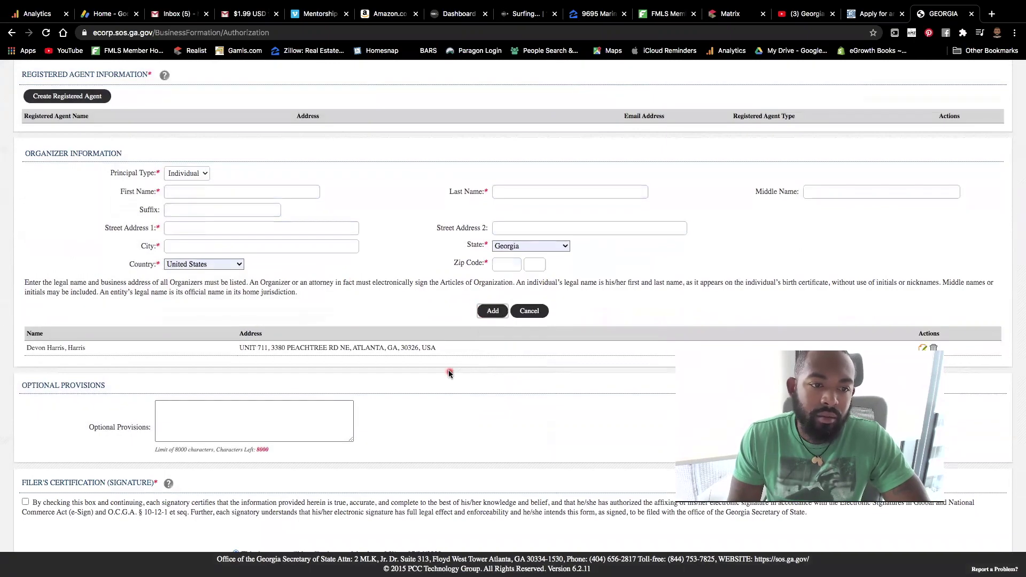
pyautogui.scroll(-2, 101, 294)
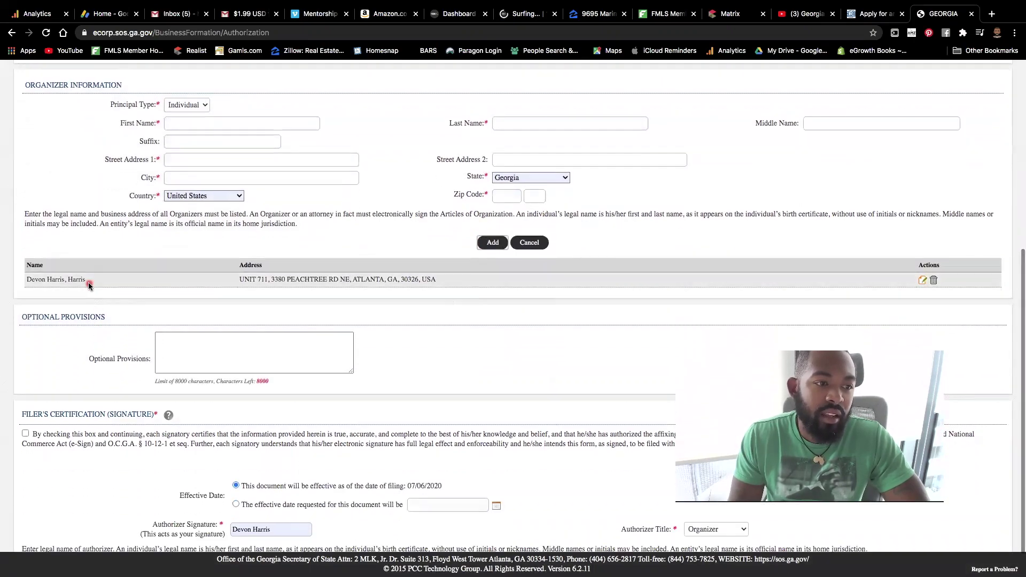
# Step: Tick the Filer's Certification checkbox and set the Authorizer Title to Member
pyautogui.scroll(5, 88, 282)
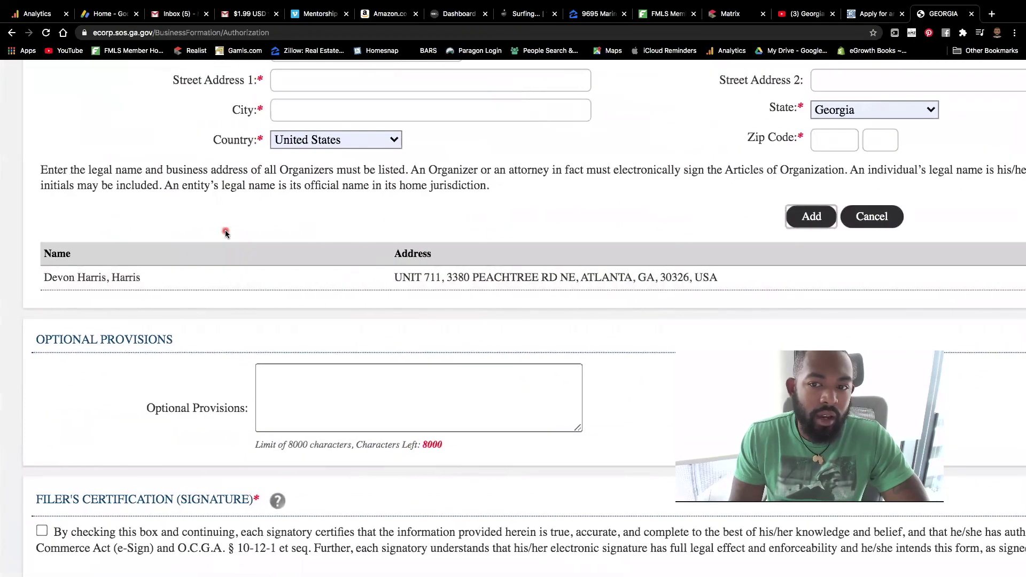
pyautogui.scroll(-5, 219, 236)
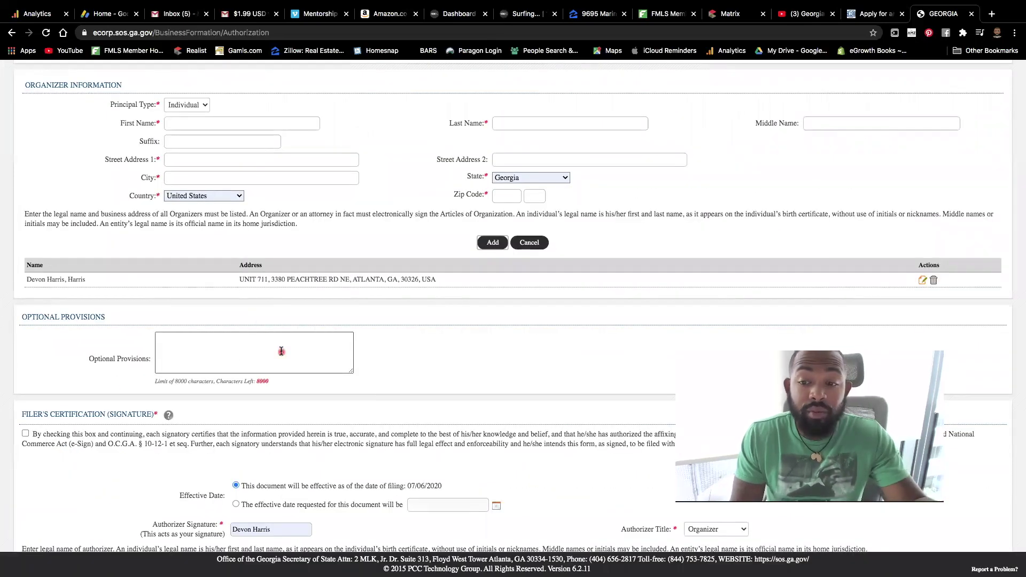
pyautogui.scroll(-1, 282, 351)
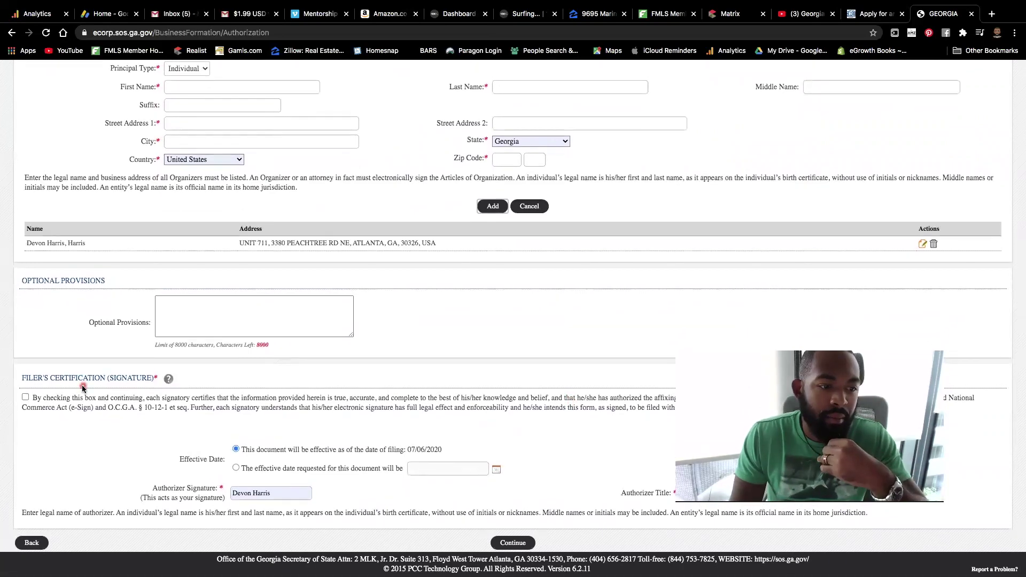
pyautogui.click(26, 397)
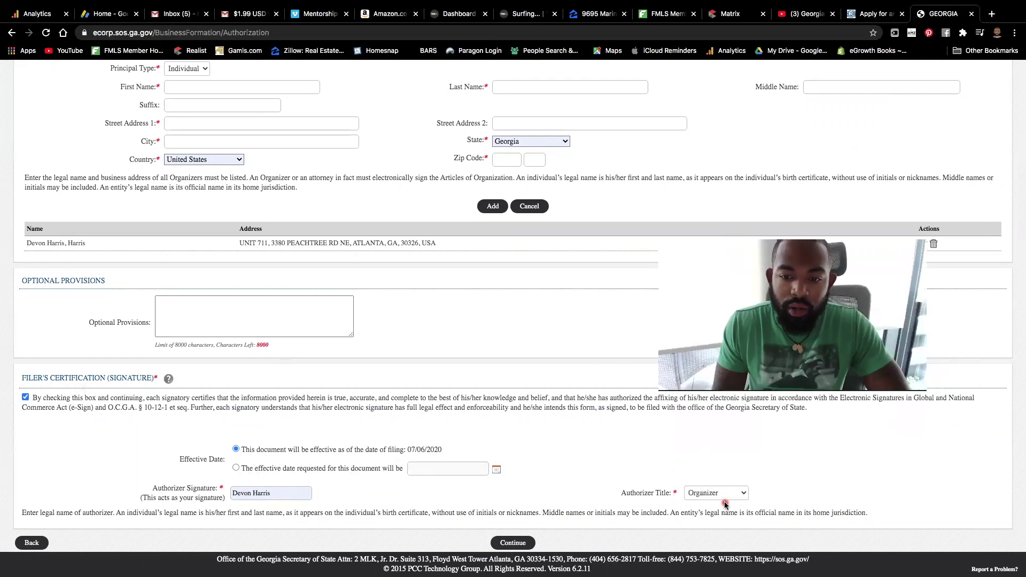
pyautogui.click(724, 494)
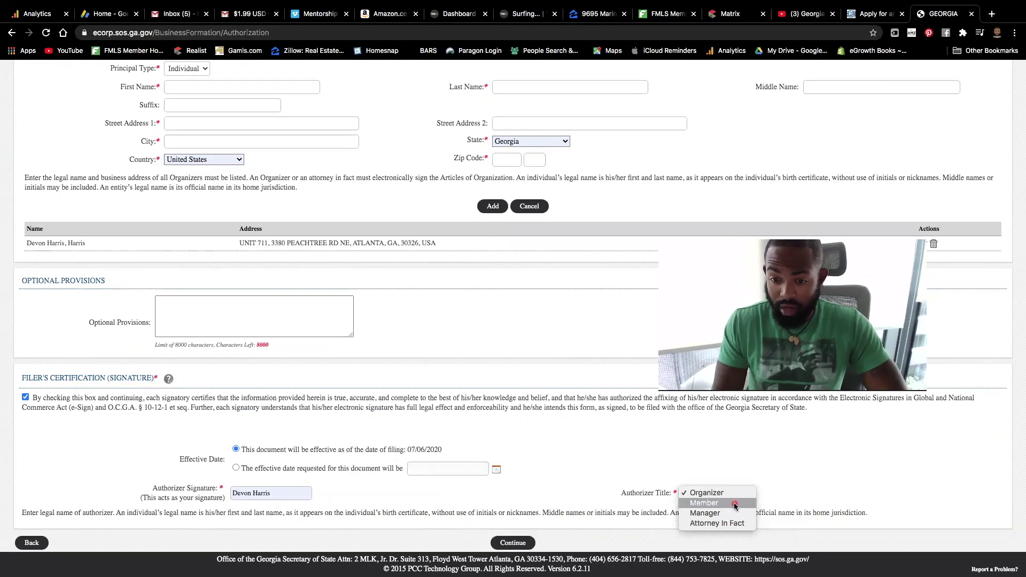
pyautogui.click(732, 503)
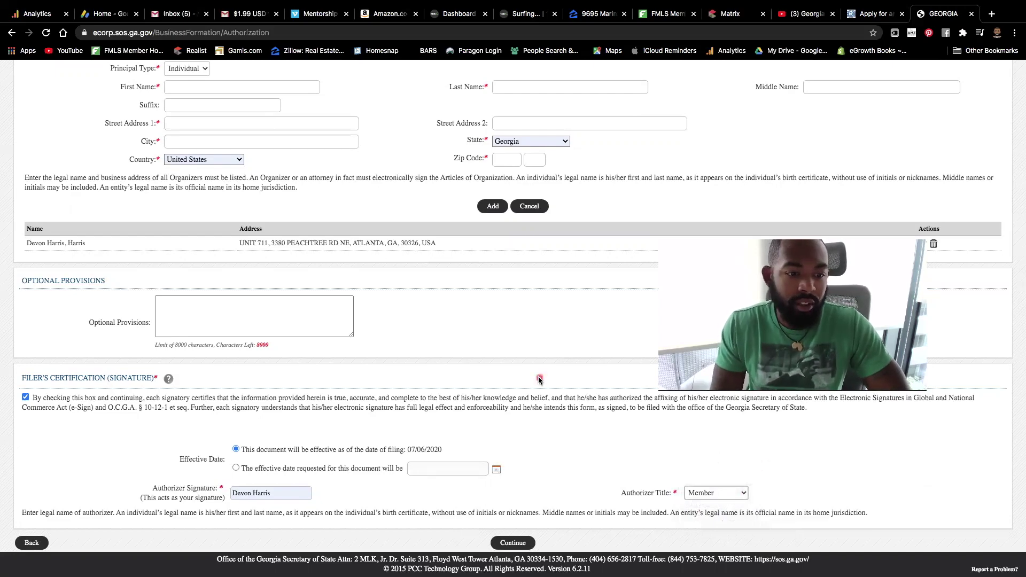
pyautogui.scroll(-1, 528, 435)
# Step: Attempt to continue past the authorization page and dismiss the missing registered agent warning
pyautogui.click(510, 541)
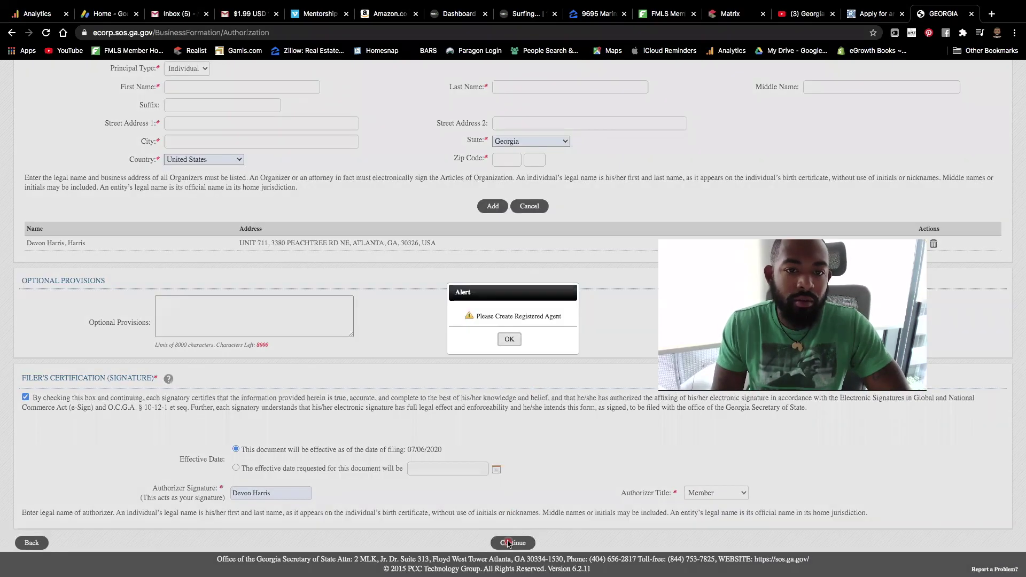
pyautogui.click(510, 339)
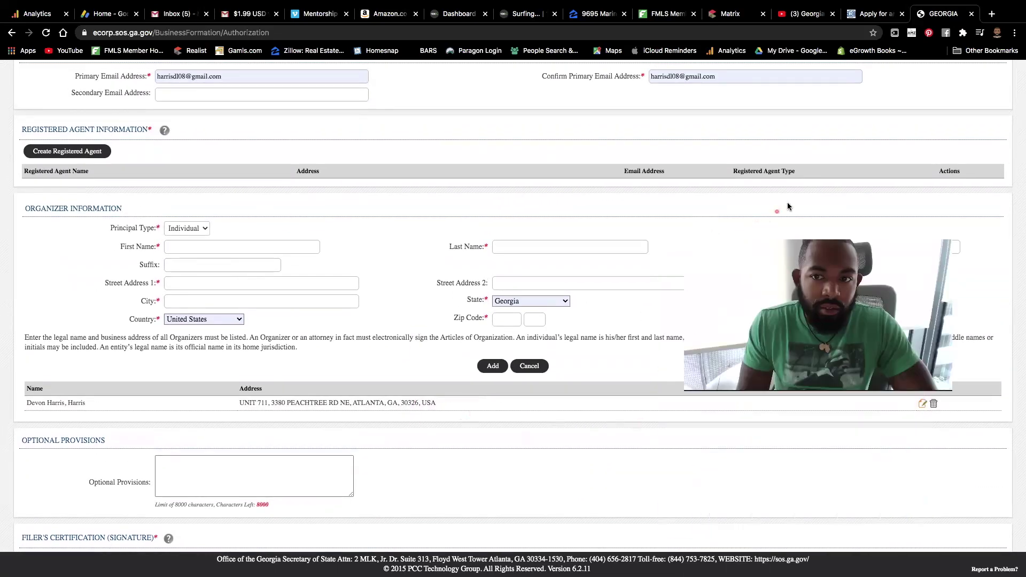
pyautogui.scroll(-1, 241, 349)
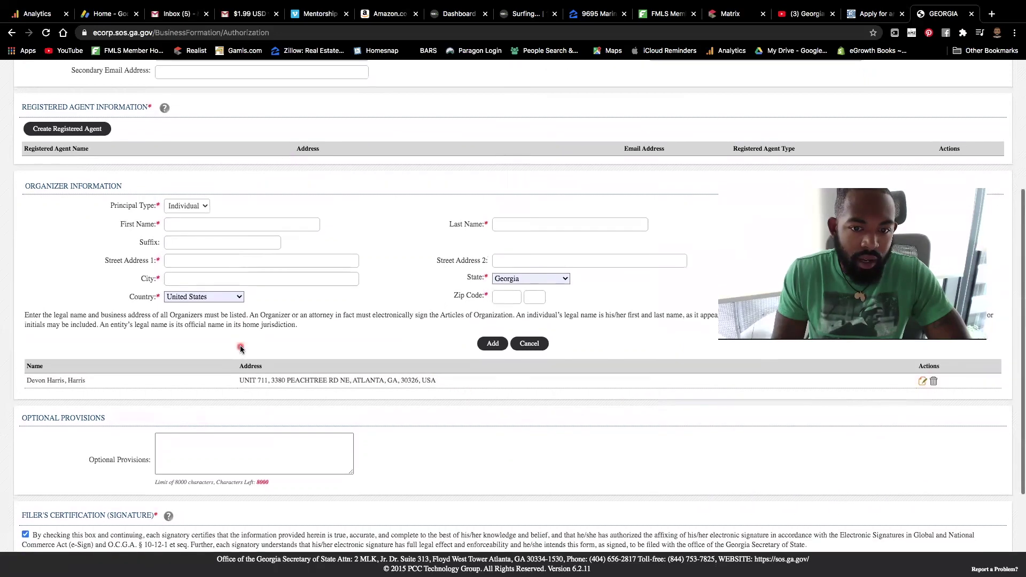
pyautogui.scroll(2, 320, 396)
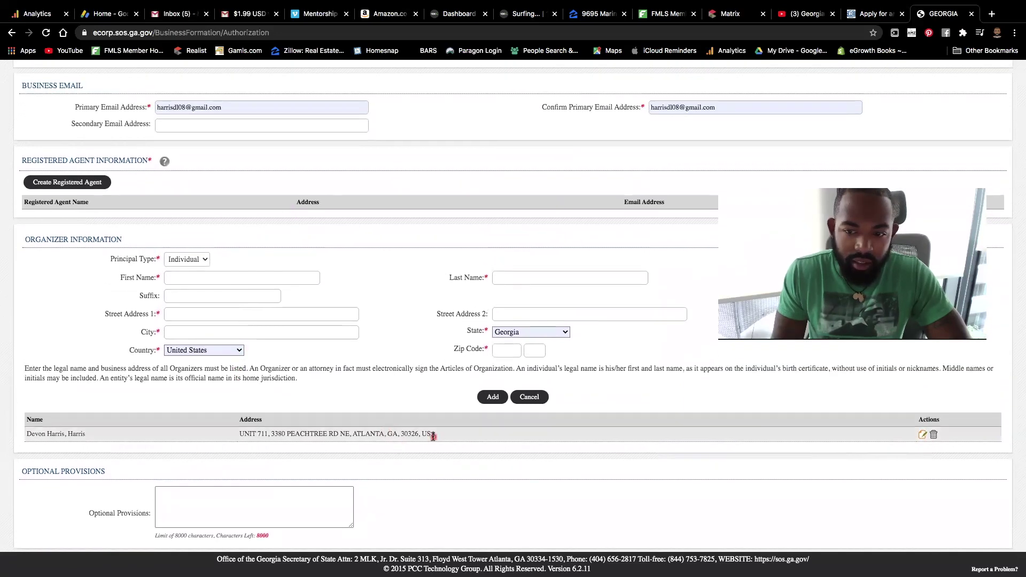
# Step: Load the organizer's existing entry back into the form for editing
pyautogui.tripleClick(416, 431)
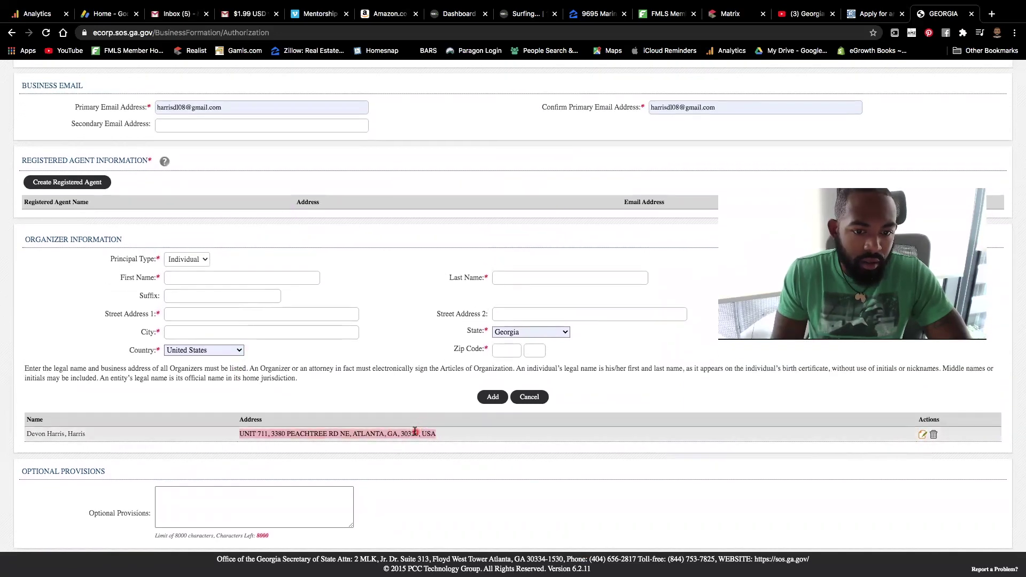
pyautogui.click(550, 434)
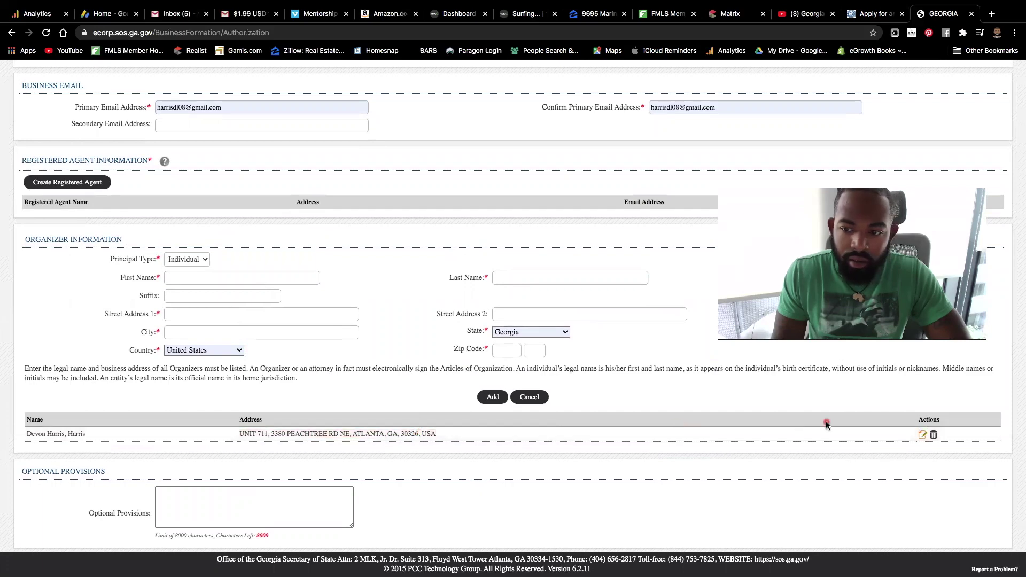
pyautogui.click(924, 435)
pyautogui.scroll(-4, 692, 377)
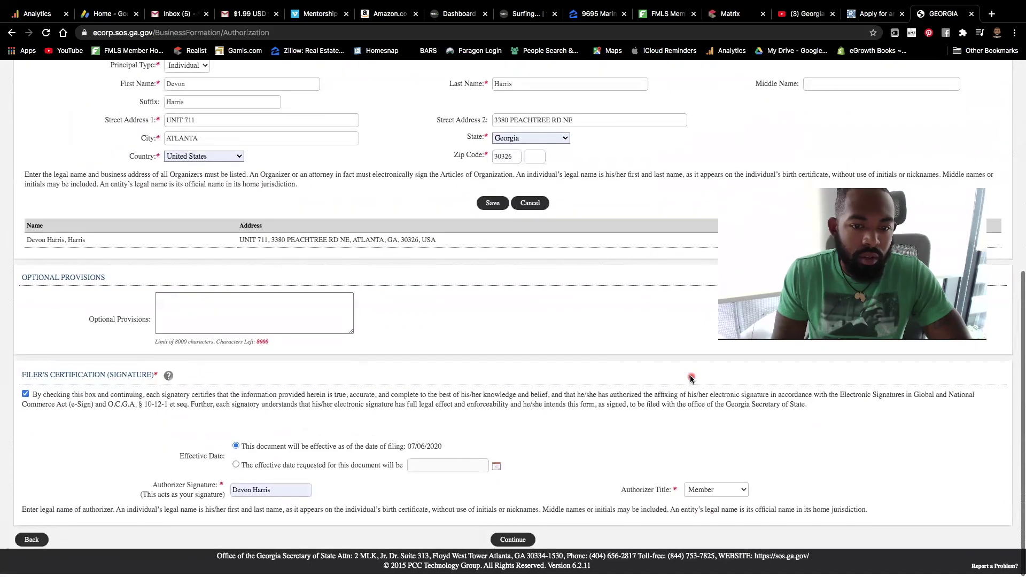
pyautogui.scroll(3, 523, 368)
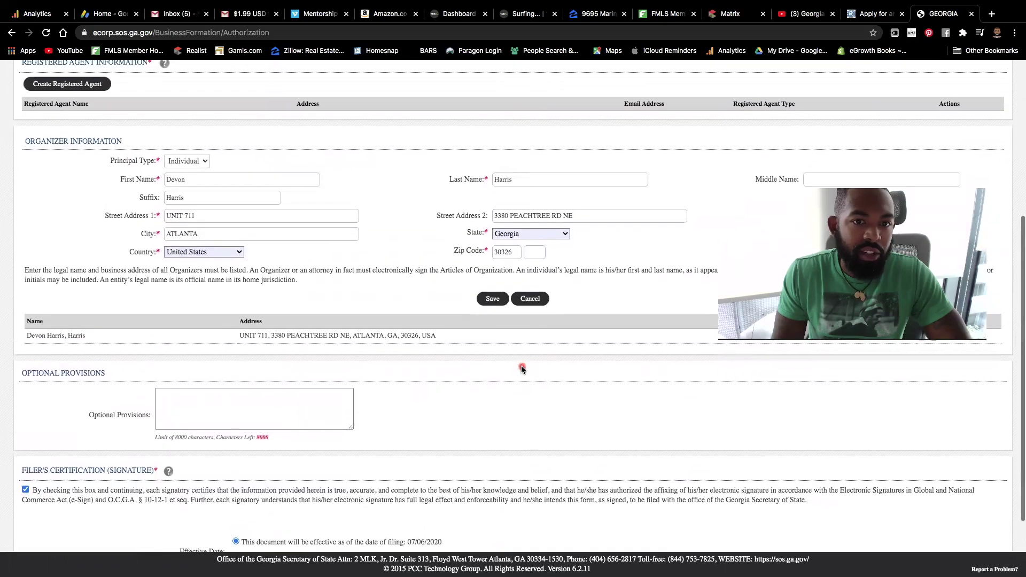
pyautogui.scroll(-3, 522, 368)
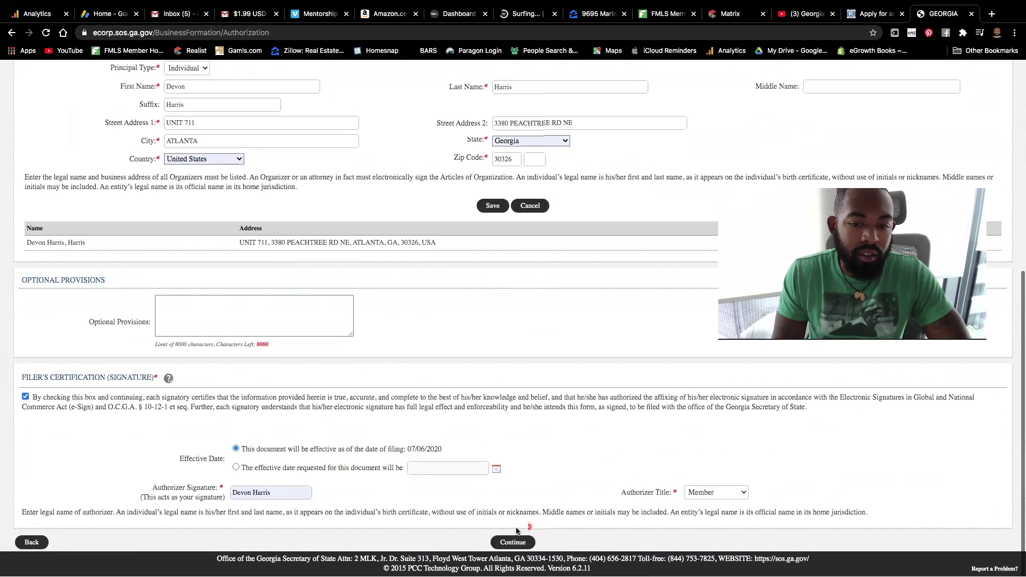
# Step: Retry continuing, dismiss the agent warning again, and open the Create Registered Agent form
pyautogui.click(508, 542)
pyautogui.click(509, 339)
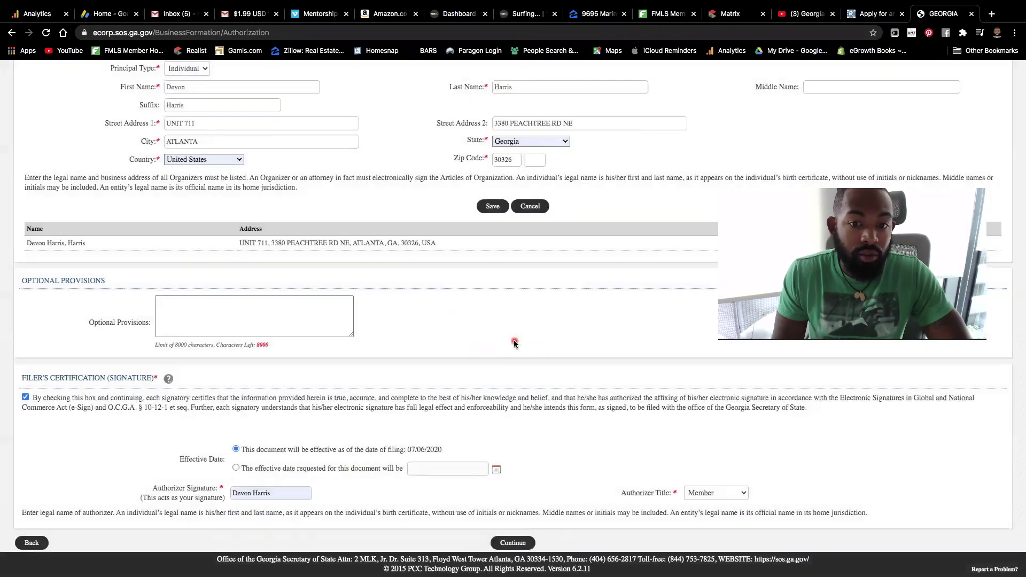
pyautogui.scroll(3, 514, 343)
pyautogui.scroll(2, 514, 343)
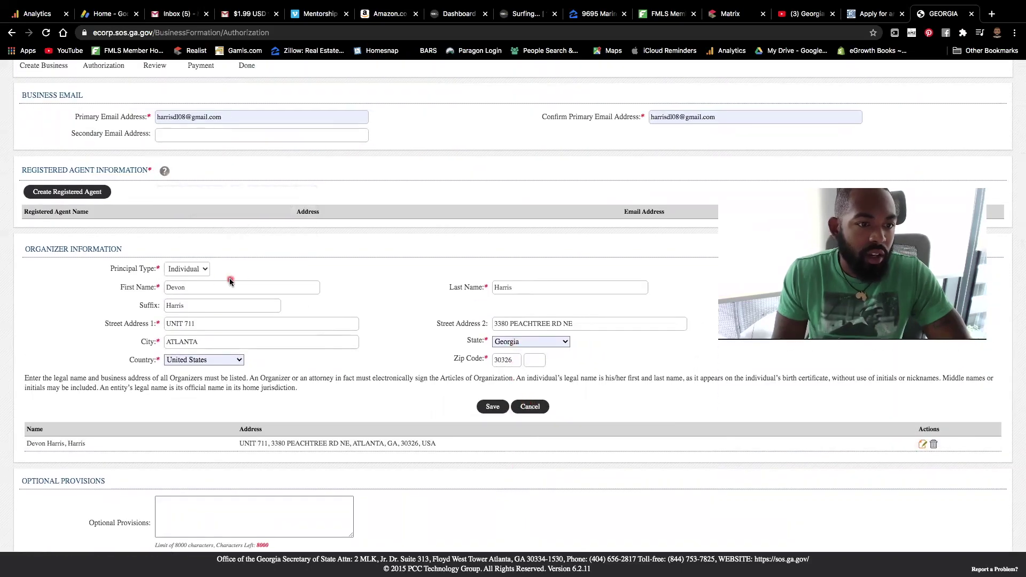
pyautogui.doubleClick(203, 288)
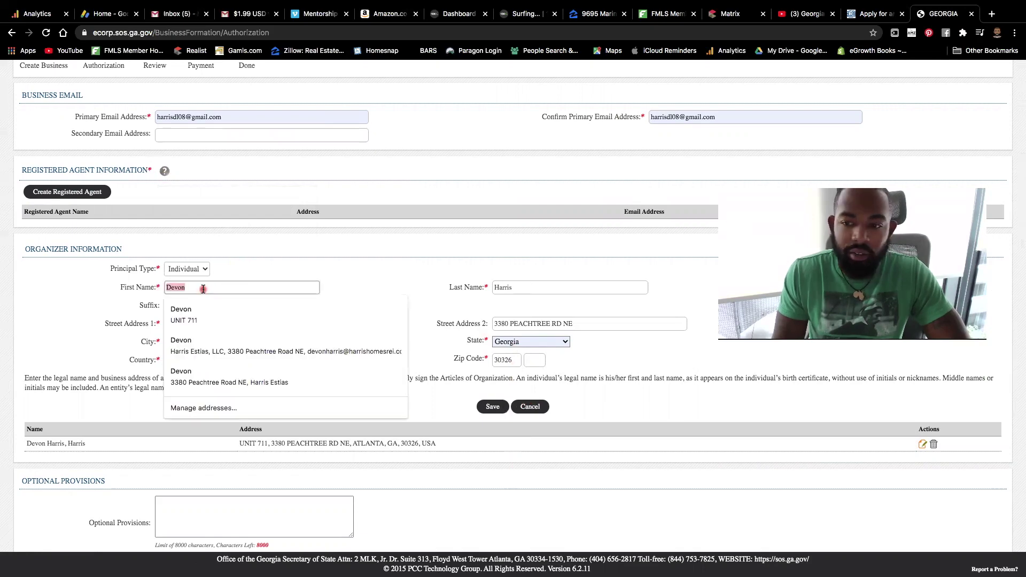
pyautogui.click(86, 193)
# Step: Enter the registered agent's first name, last name and e-mail, autofilling the saved address
pyautogui.click(443, 260)
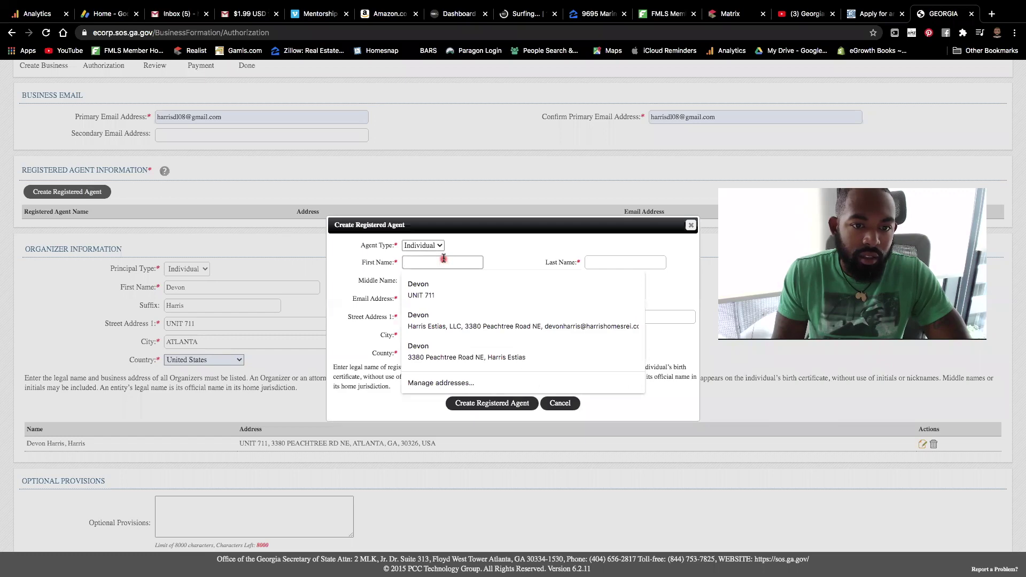
pyautogui.press('Tab')
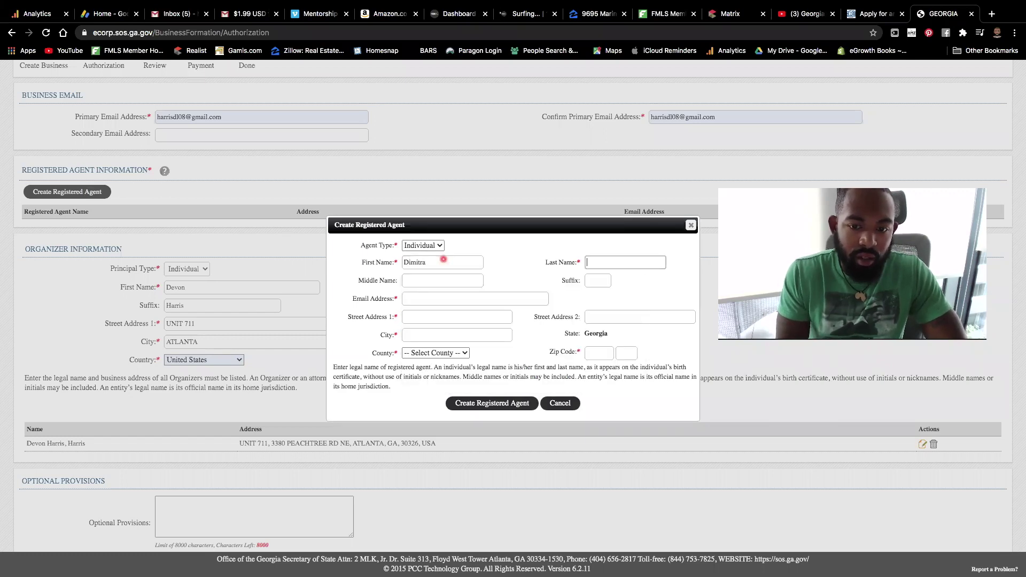
pyautogui.press('Tab')
pyautogui.press('Tab')
pyautogui.press('Tab')
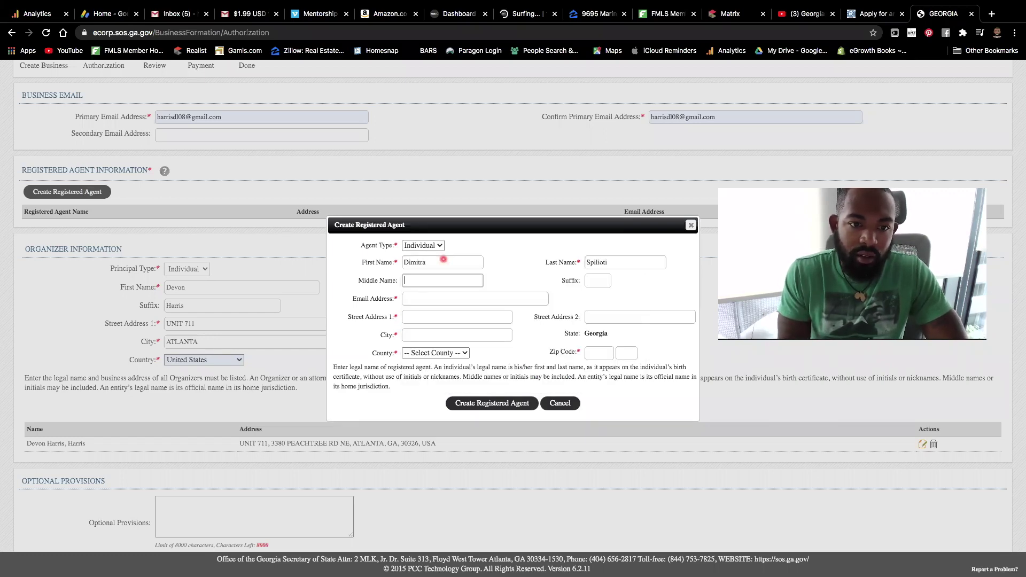
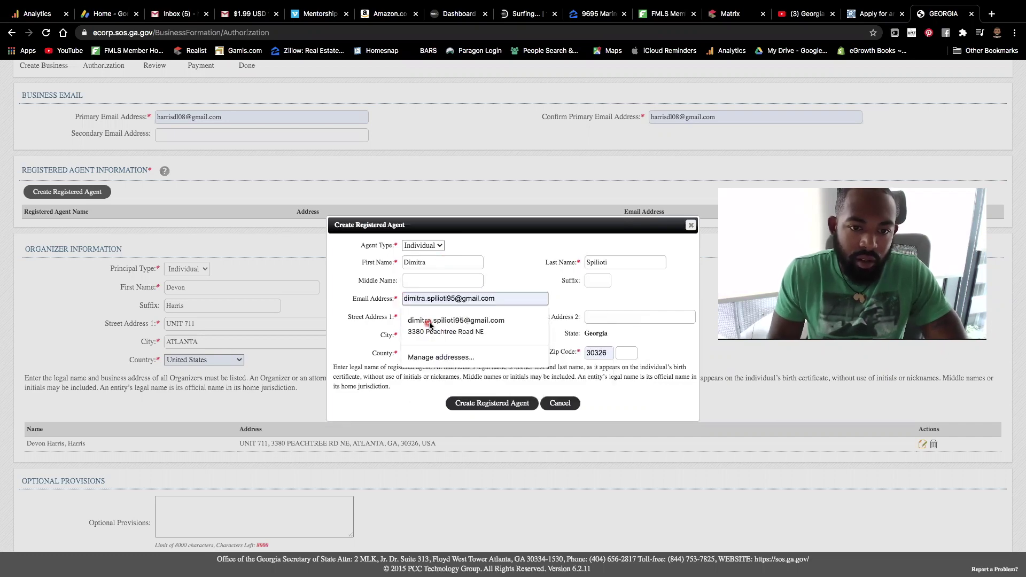
pyautogui.click(429, 324)
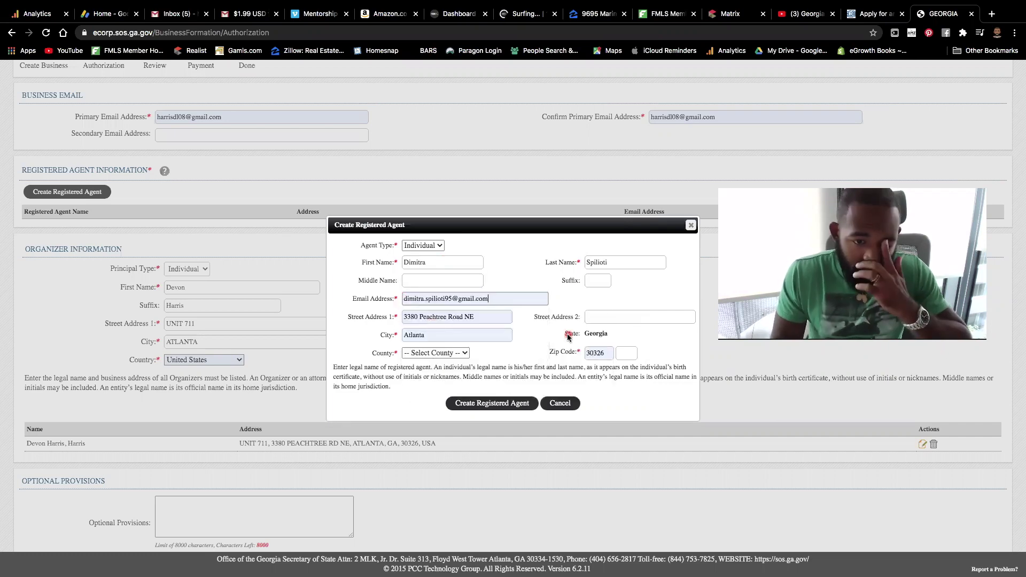
# Step: Set the agent's county to Fulton and save the registered agent to the filing
pyautogui.click(460, 353)
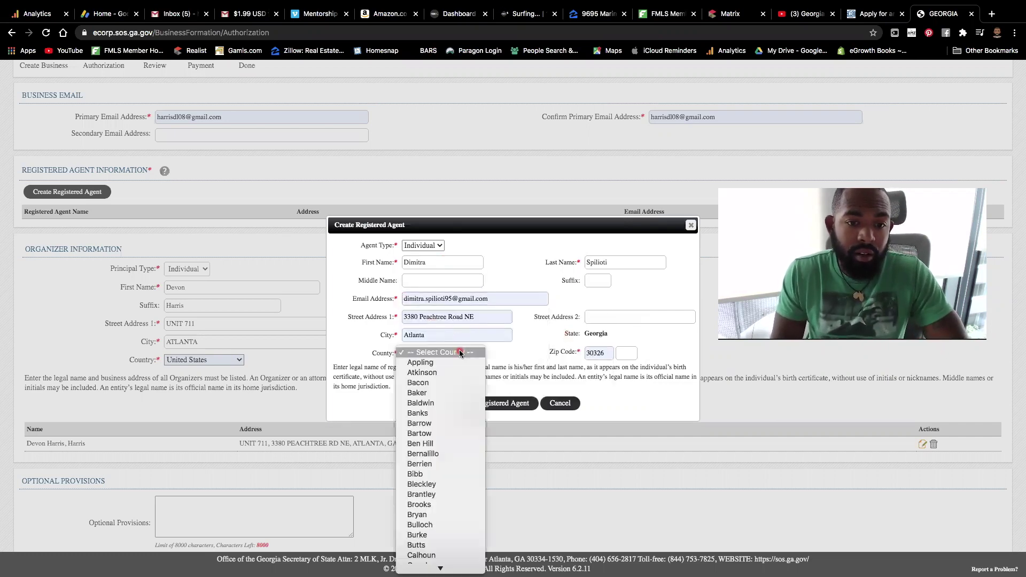
pyautogui.scroll(-10, 440, 480)
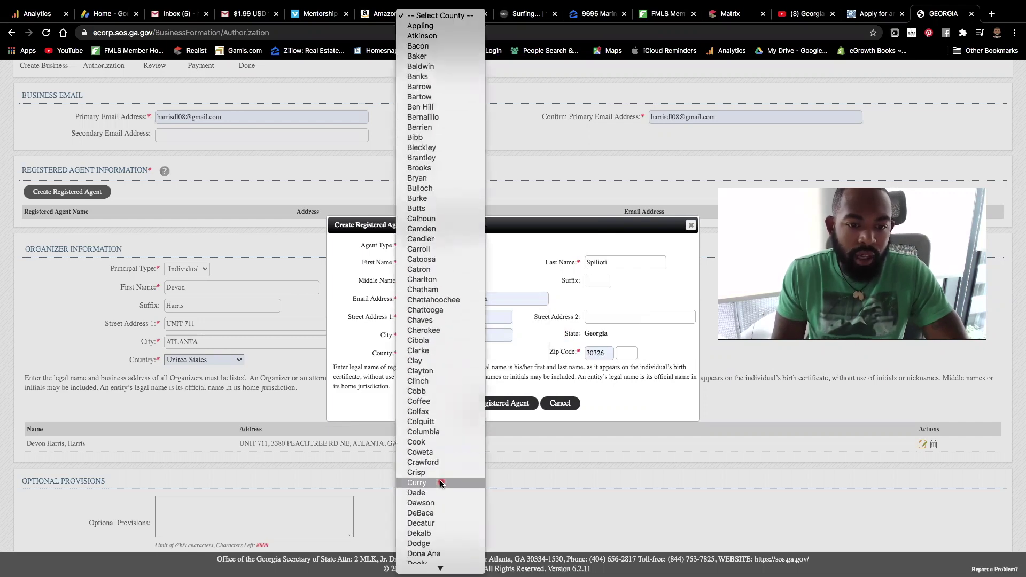
pyautogui.scroll(-3, 440, 479)
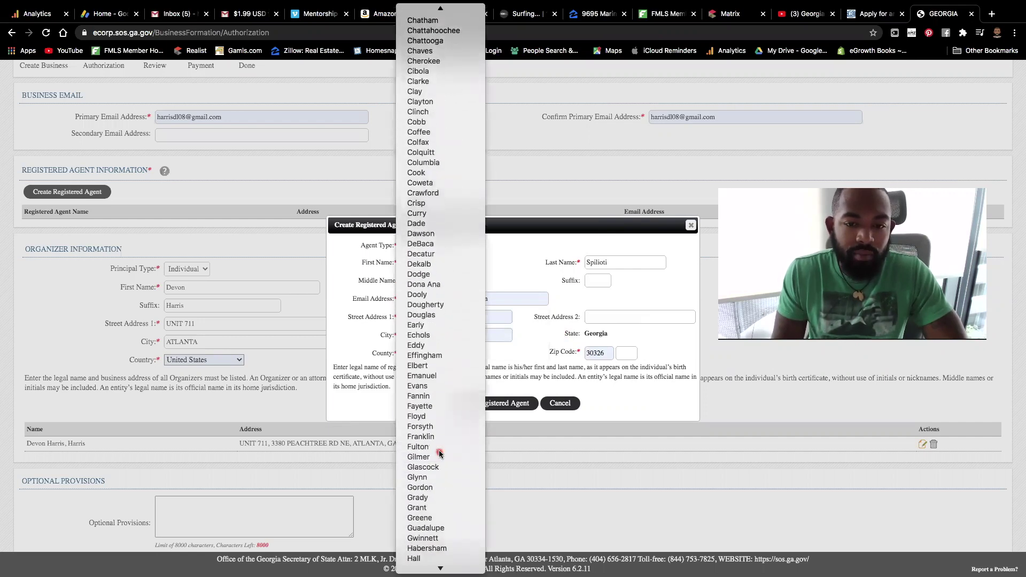
pyautogui.click(435, 455)
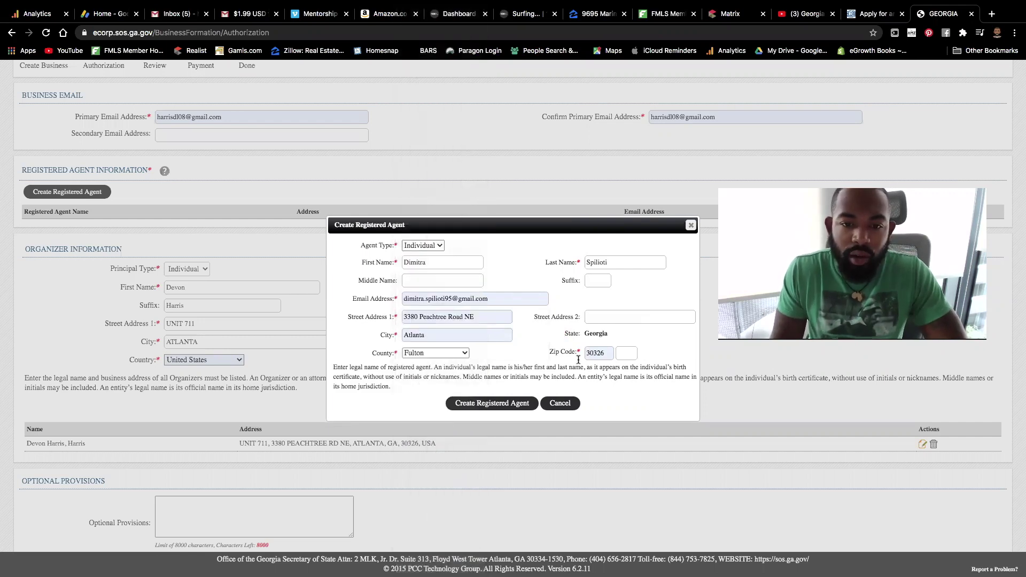
pyautogui.click(508, 404)
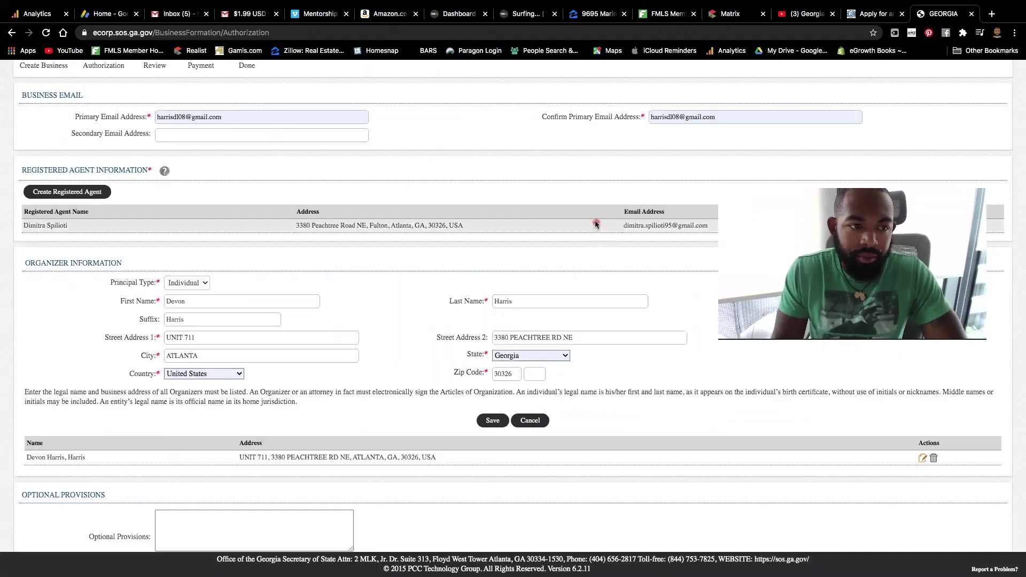
# Step: Clear the organizer's first name and continue to the filing review
pyautogui.doubleClick(191, 301)
pyautogui.press('BackSpace')
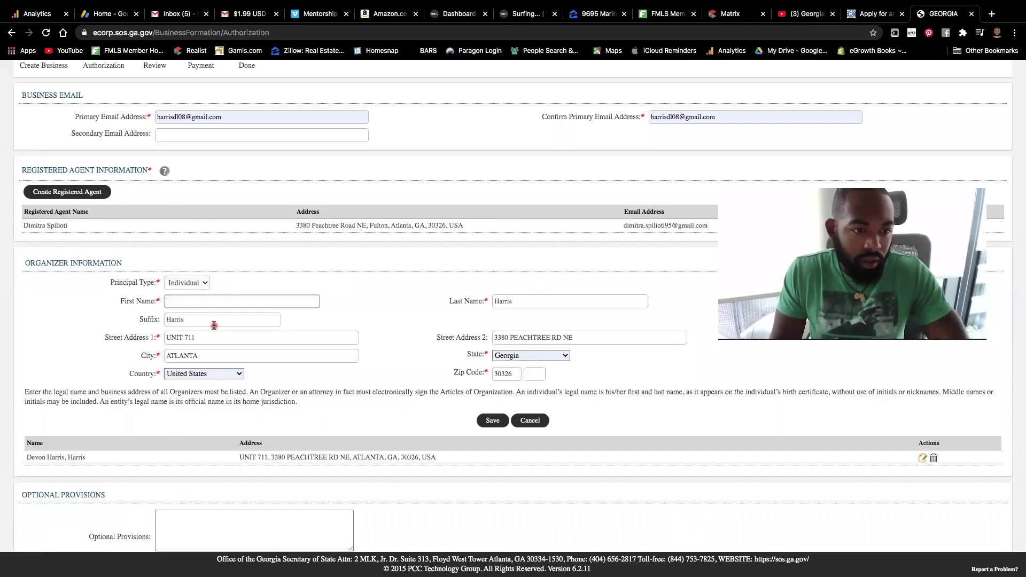
pyautogui.scroll(-5, 487, 469)
pyautogui.click(507, 543)
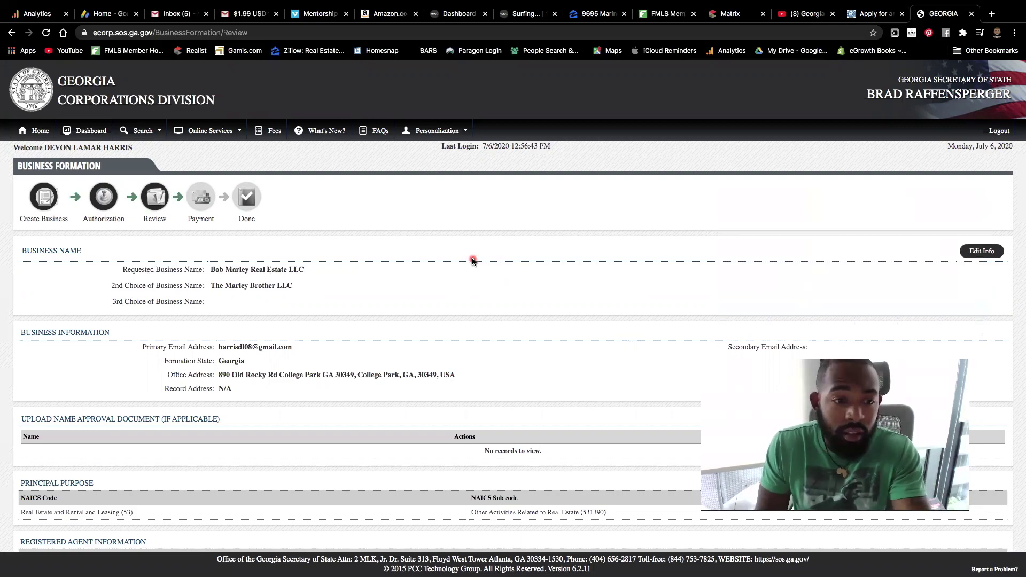
pyautogui.scroll(-4, 472, 261)
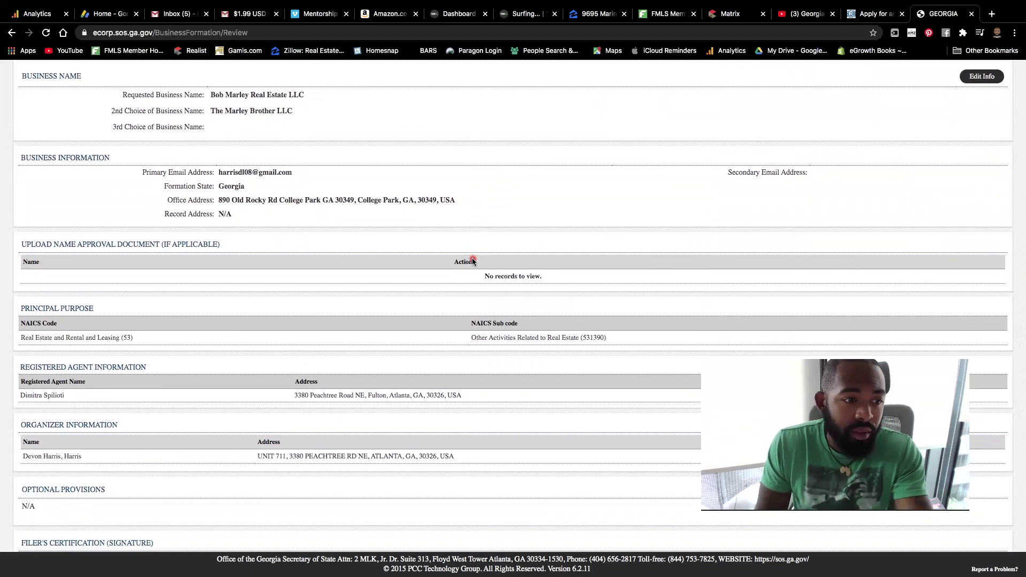
pyautogui.scroll(-1, 472, 261)
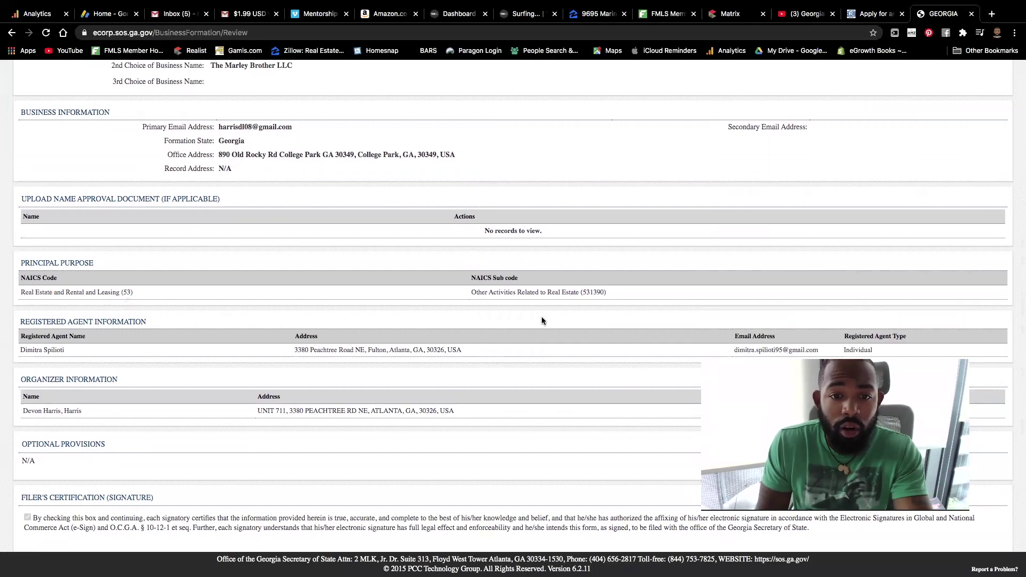
pyautogui.scroll(-1, 554, 301)
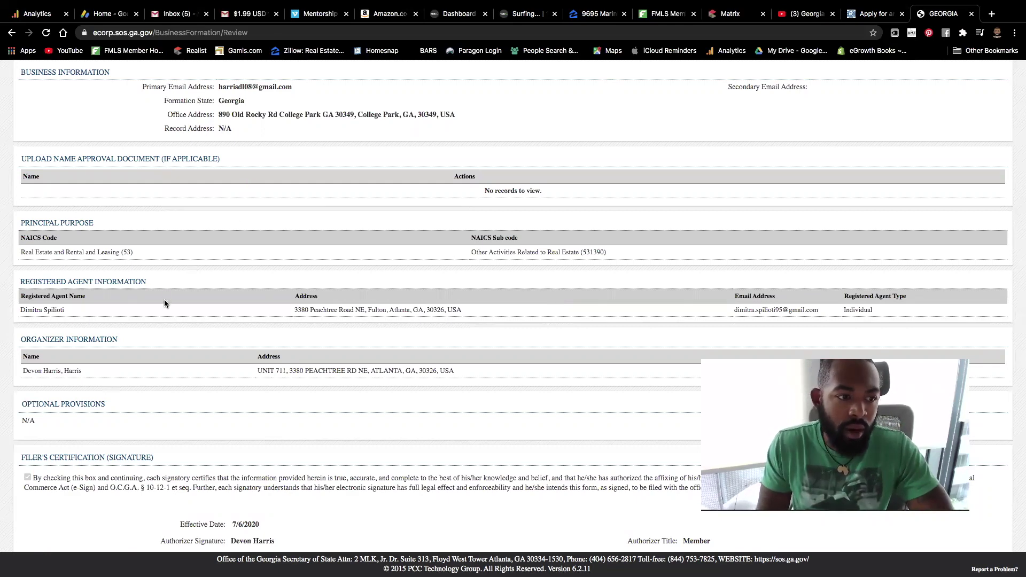
pyautogui.scroll(-1, 160, 300)
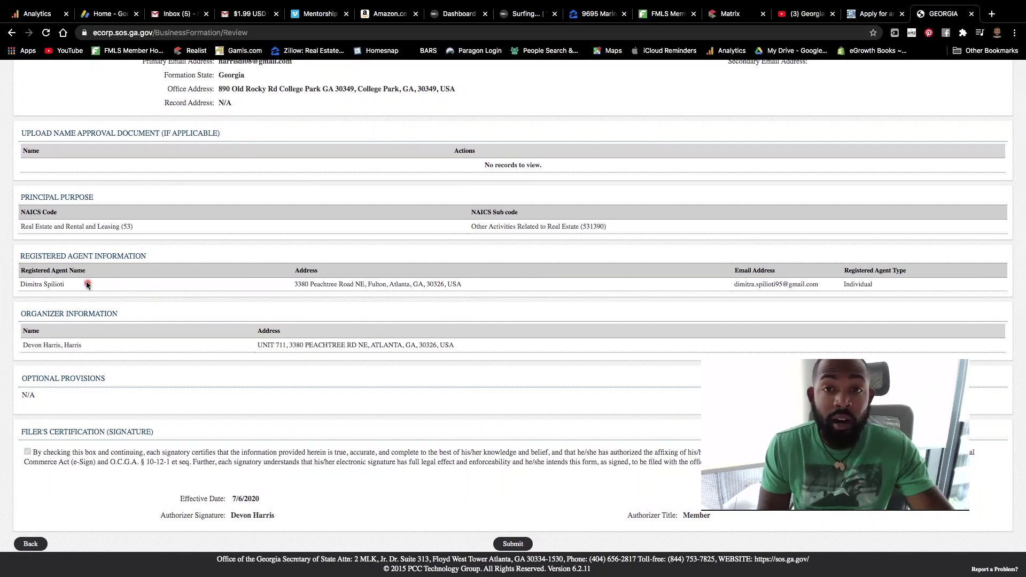
pyautogui.scroll(-1, 107, 296)
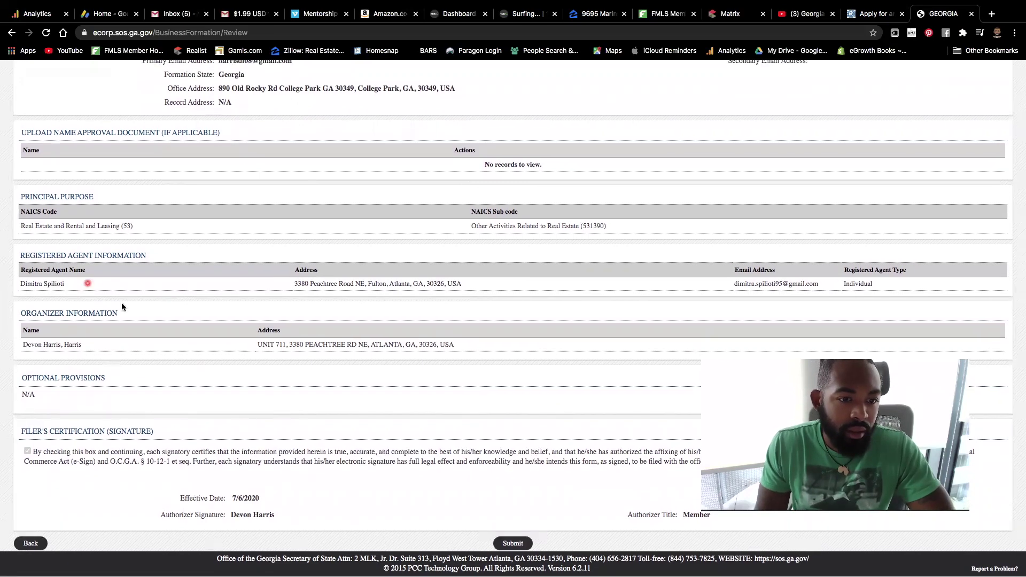
pyautogui.scroll(1, 117, 326)
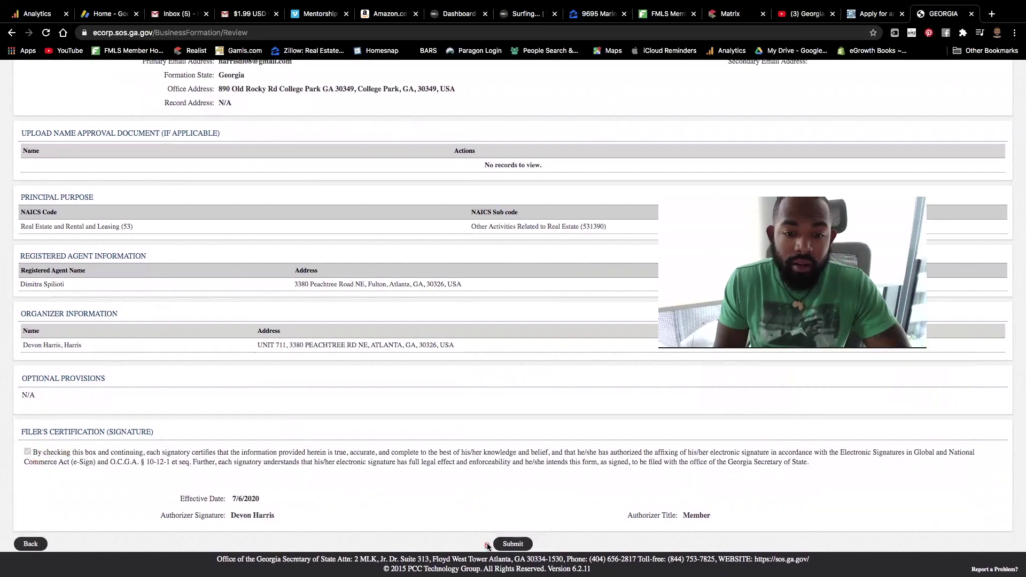
# Step: Submit the reviewed LLC filing to reach the $100.00 Regular Process payment page
pyautogui.click(521, 544)
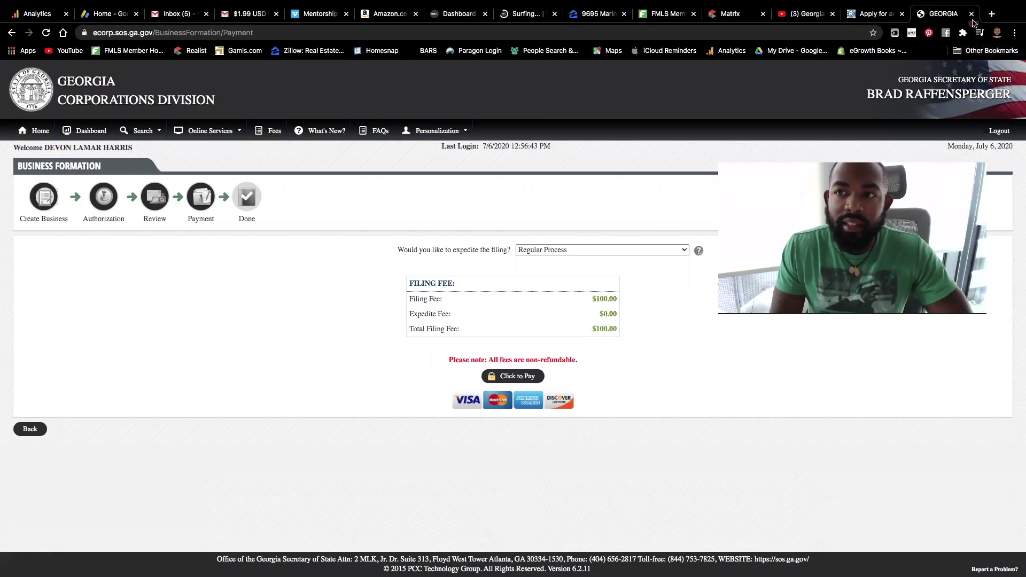
# Step: Close the Georgia filing tab and return to the Google results
pyautogui.click(974, 14)
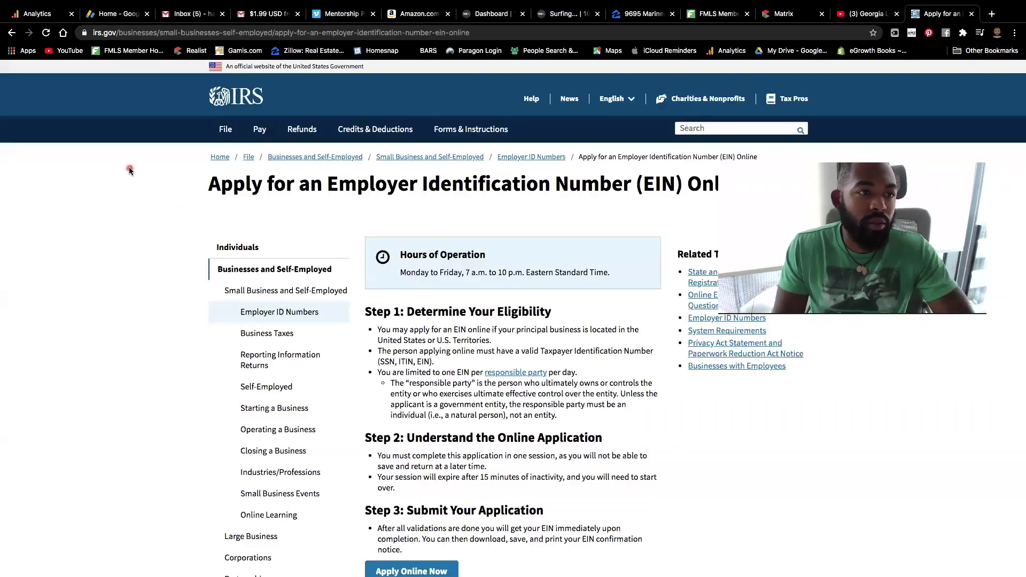
pyautogui.hscroll(-5, 129, 170)
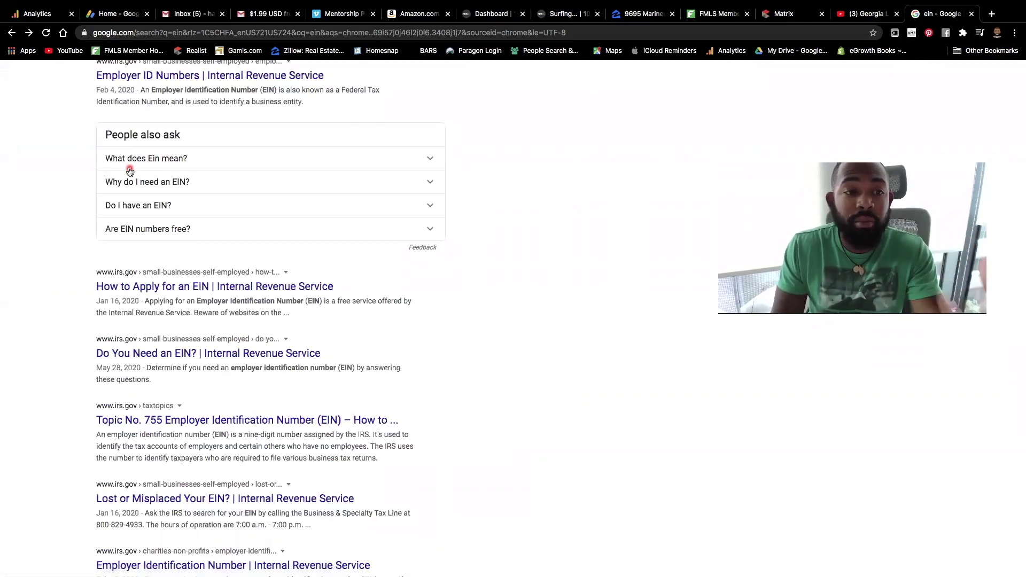
pyautogui.scroll(4, 523, 311)
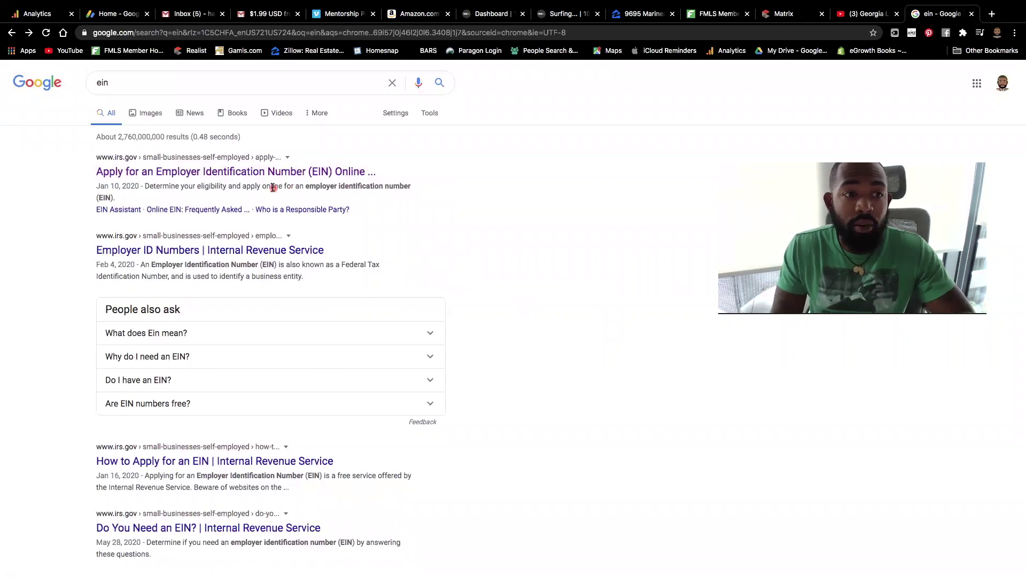
# Step: Search Google for 'ein' and open the IRS 'Apply for an EIN Online' page
pyautogui.doubleClick(171, 77)
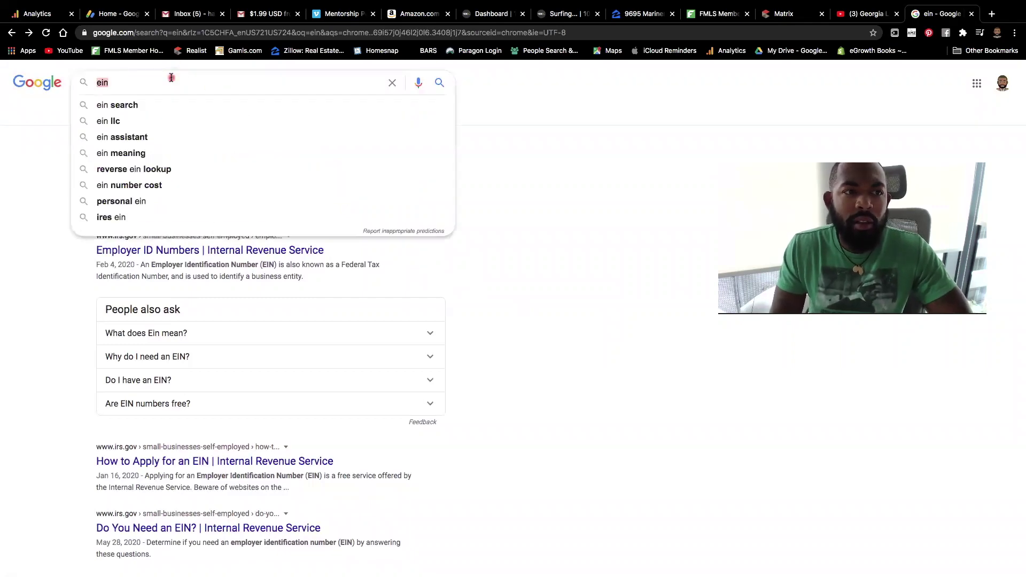
pyautogui.write('ein')
pyautogui.press('super+equal')
pyautogui.press('super+equal')
pyautogui.press('super+equal')
pyautogui.press('super+equal')
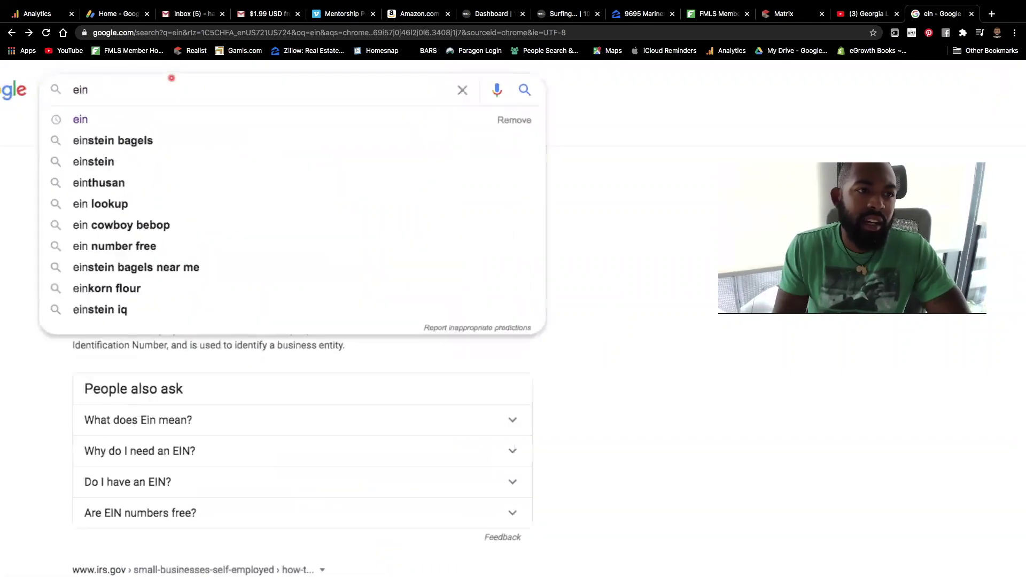
pyautogui.press('super+0')
pyautogui.press('Return')
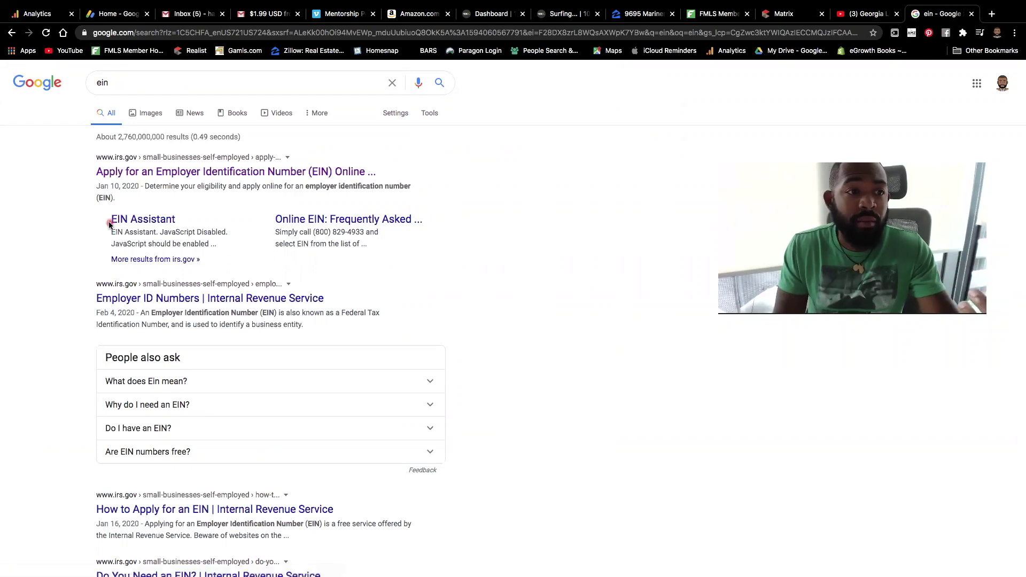
pyautogui.click(167, 173)
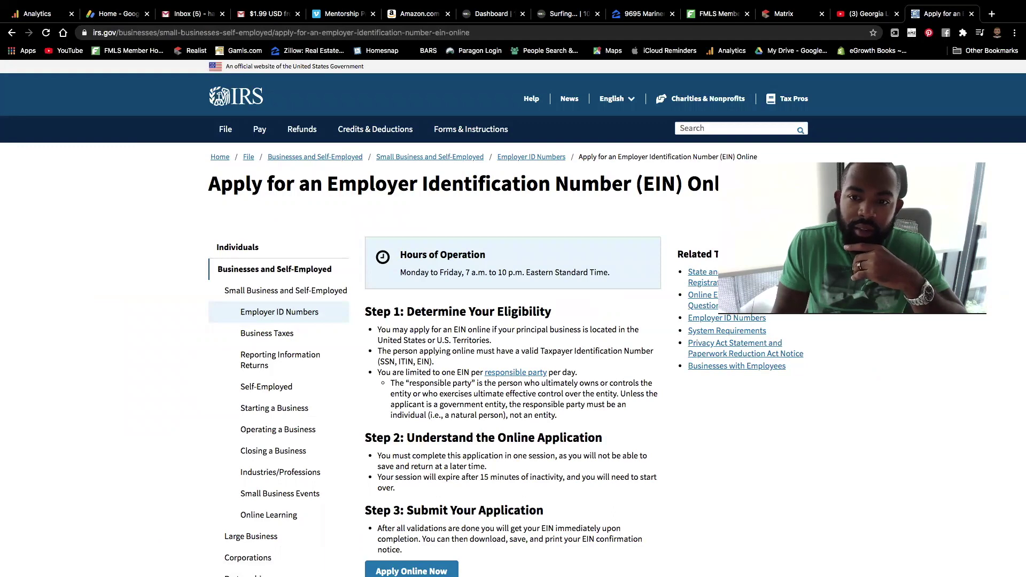
# Step: Start the online EIN application, accepting the authorized-use warning, and begin a new application
pyautogui.scroll(-5, 516, 336)
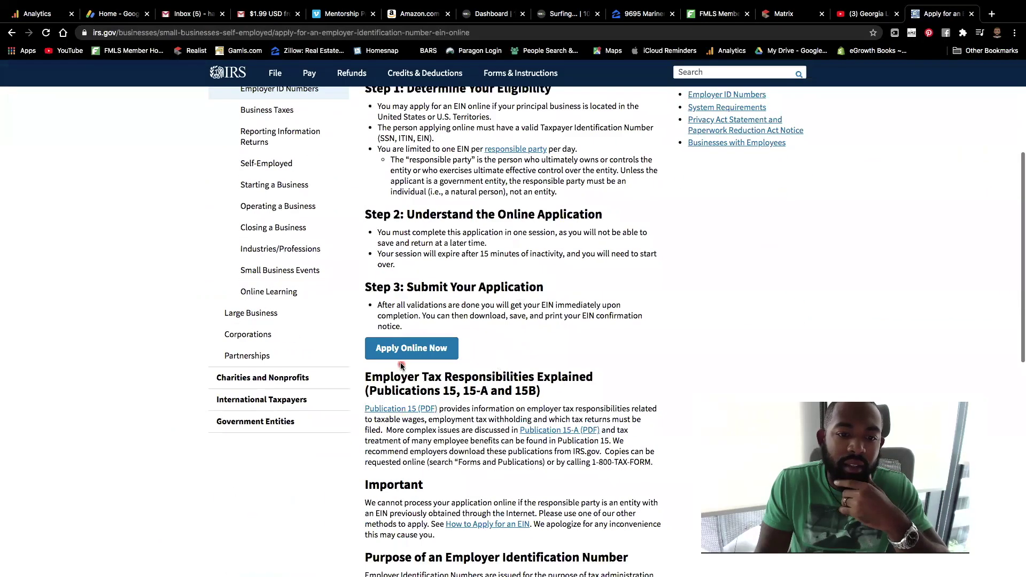
pyautogui.click(406, 355)
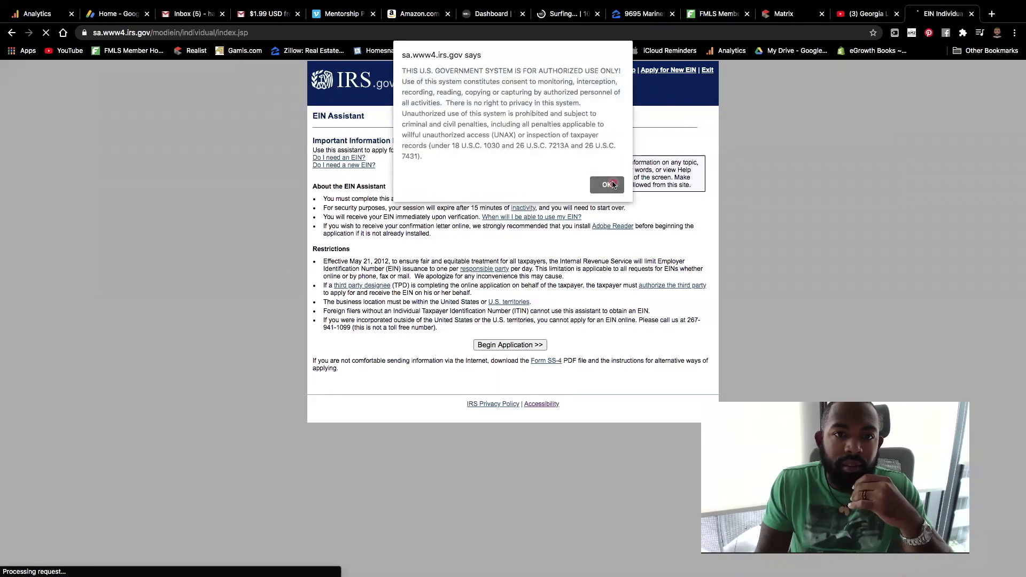
pyautogui.click(599, 185)
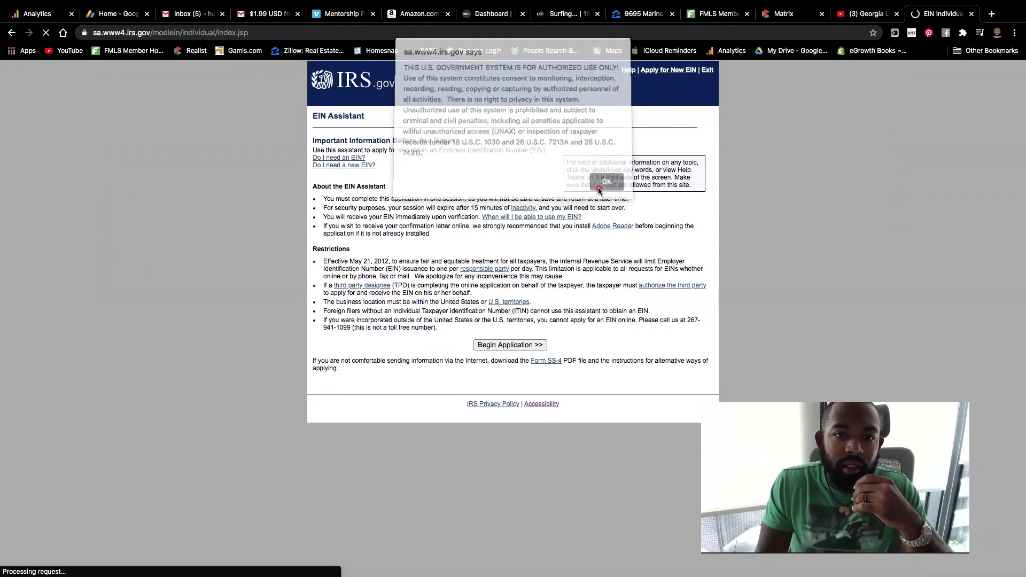
pyautogui.click(505, 345)
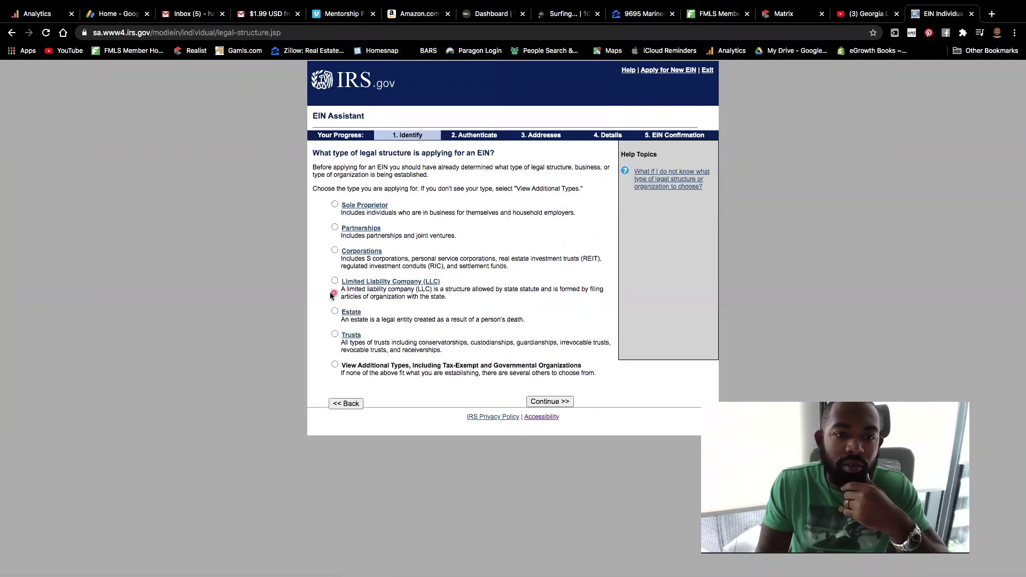
# Step: Choose Limited Liability Company as the legal structure and confirm it
pyautogui.click(335, 281)
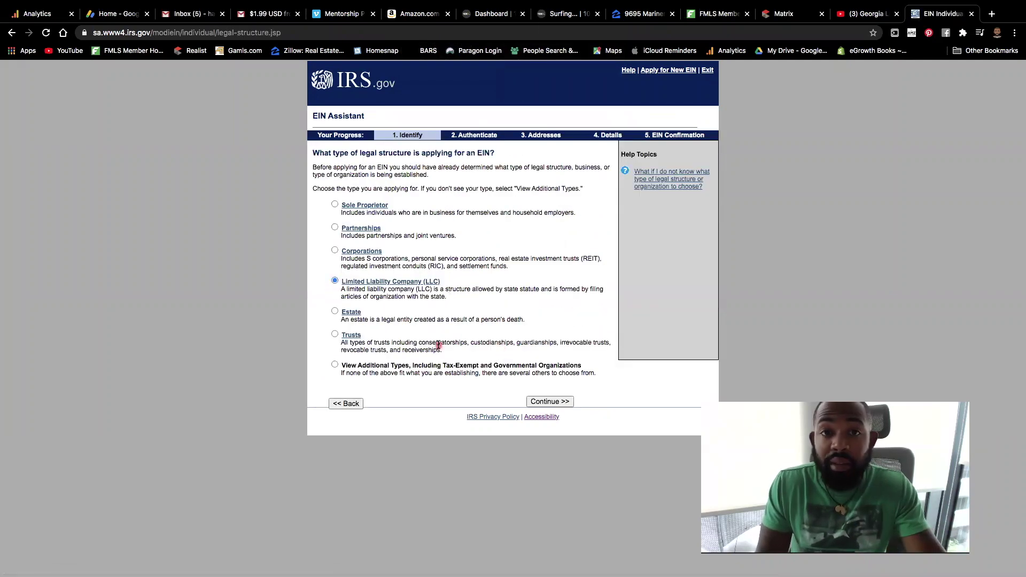
pyautogui.click(556, 402)
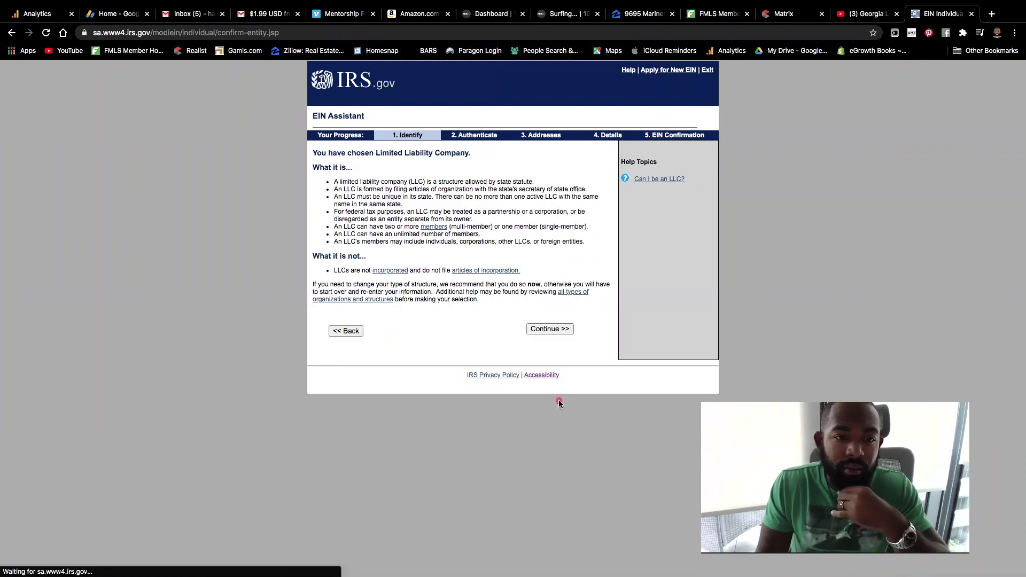
pyautogui.click(565, 324)
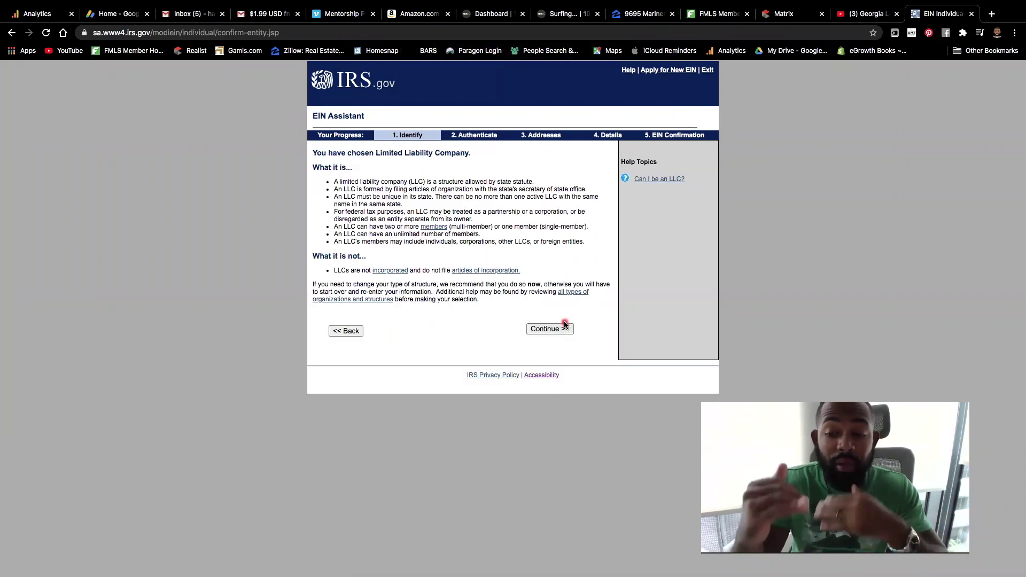
pyautogui.click(558, 328)
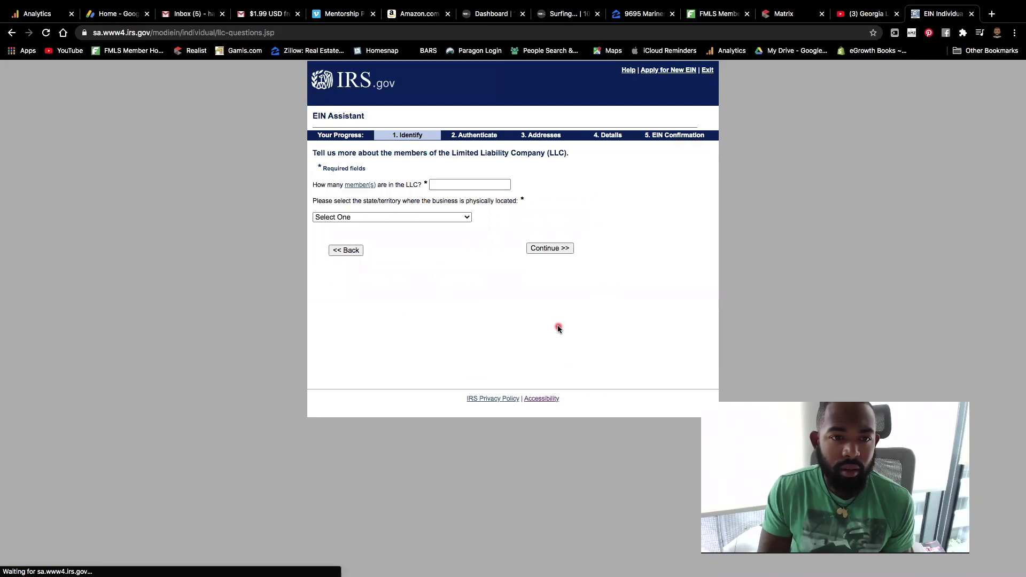
pyautogui.click(448, 185)
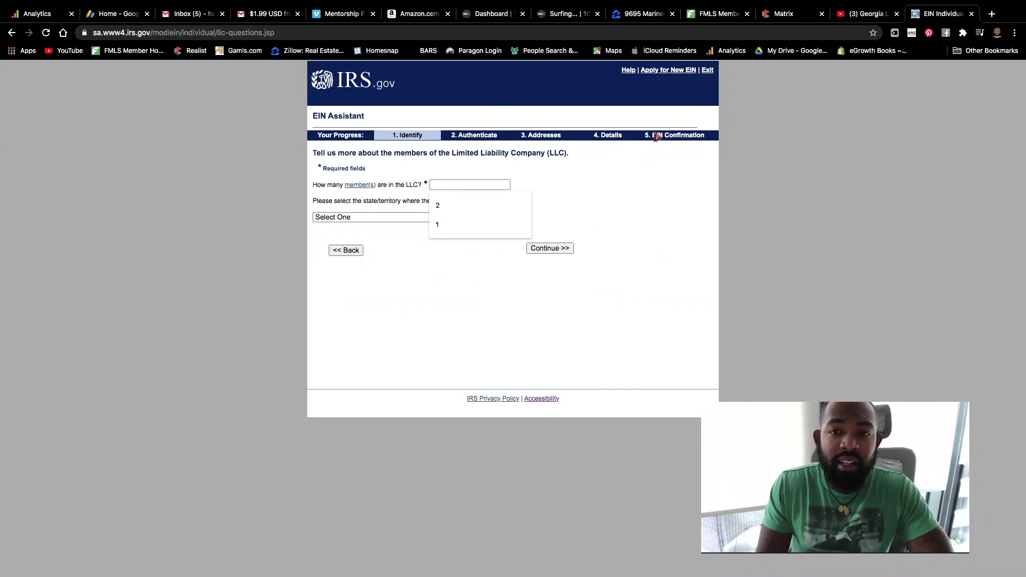
pyautogui.moveTo(646, 137); pyautogui.dragTo(696, 143)
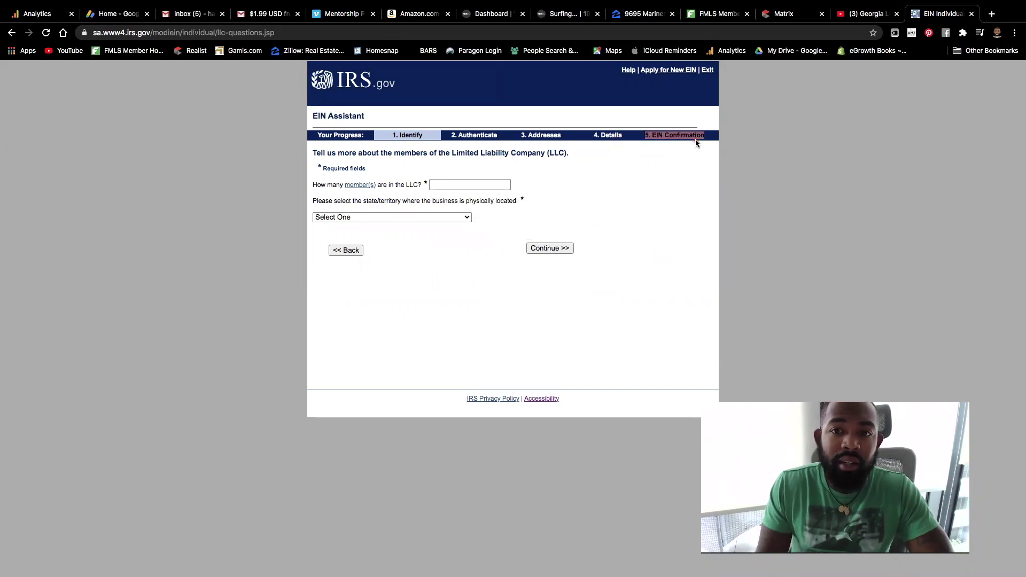